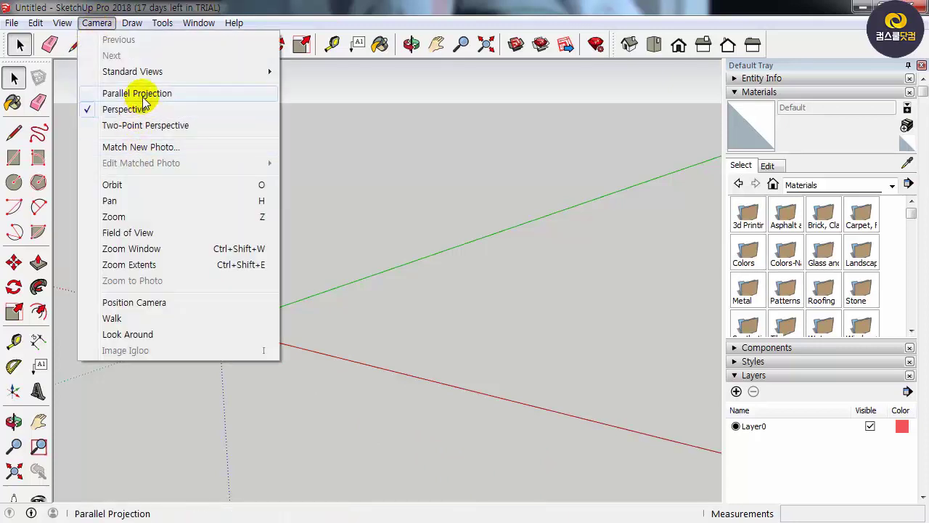
# - Set the camera to parallel projection and switch to the top view with the origin near the lower-left of the drawing area
pyautogui.click(143, 96)
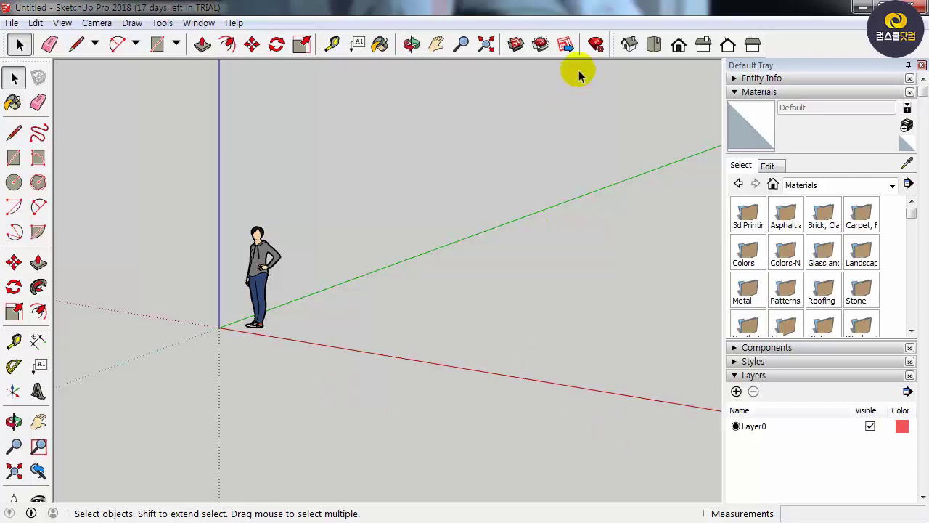
pyautogui.click(655, 45)
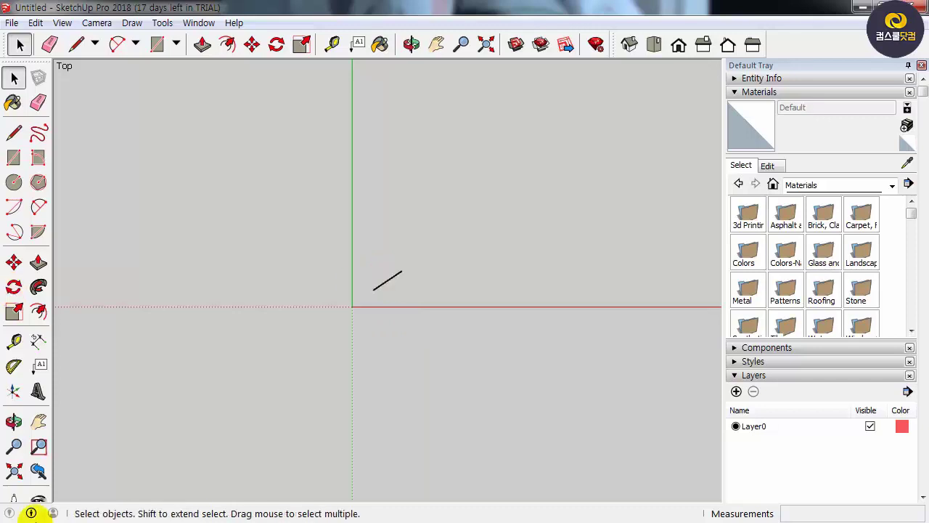
pyautogui.click(39, 421)
pyautogui.moveTo(363, 192); pyautogui.dragTo(191, 295)
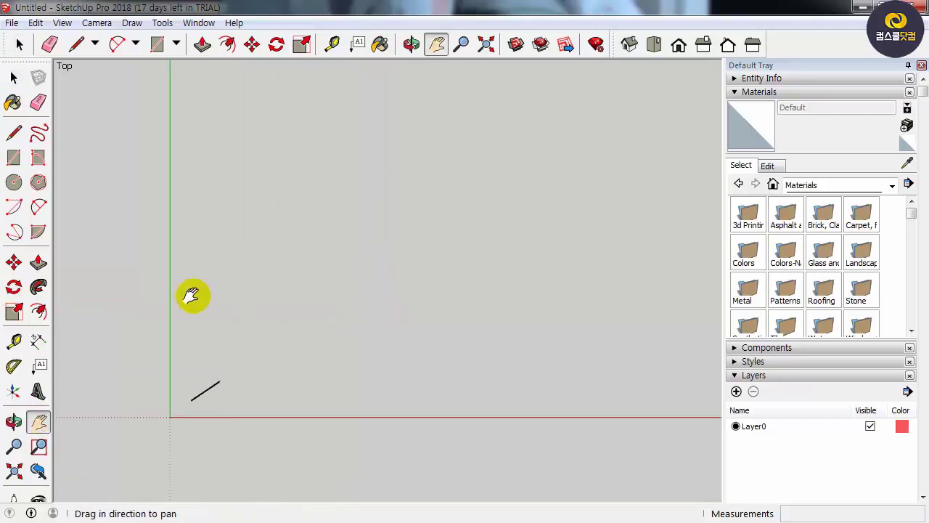
pyautogui.moveTo(263, 262); pyautogui.dragTo(228, 269)
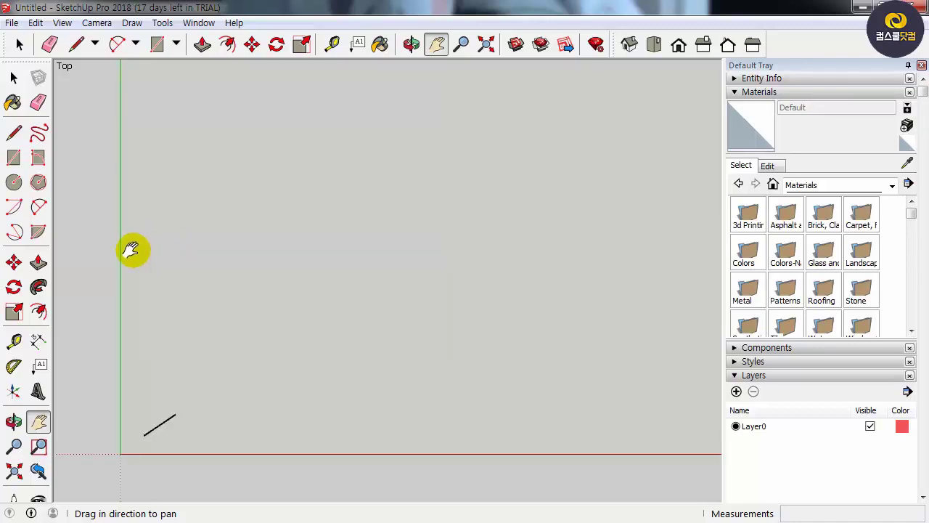
# - Show the Drawing toolbar and float it over the upper part of the drawing area
pyautogui.click(61, 23)
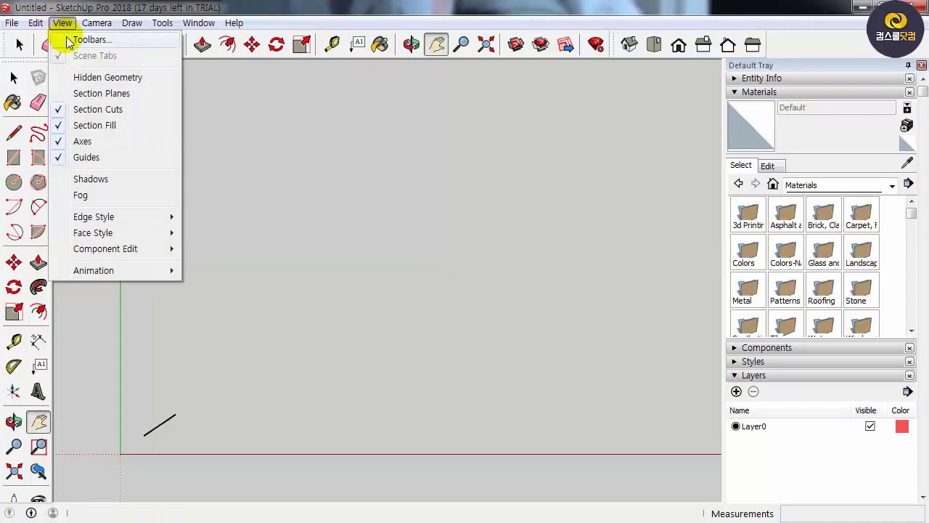
pyautogui.click(76, 39)
pyautogui.moveTo(390, 136); pyautogui.dragTo(395, 86)
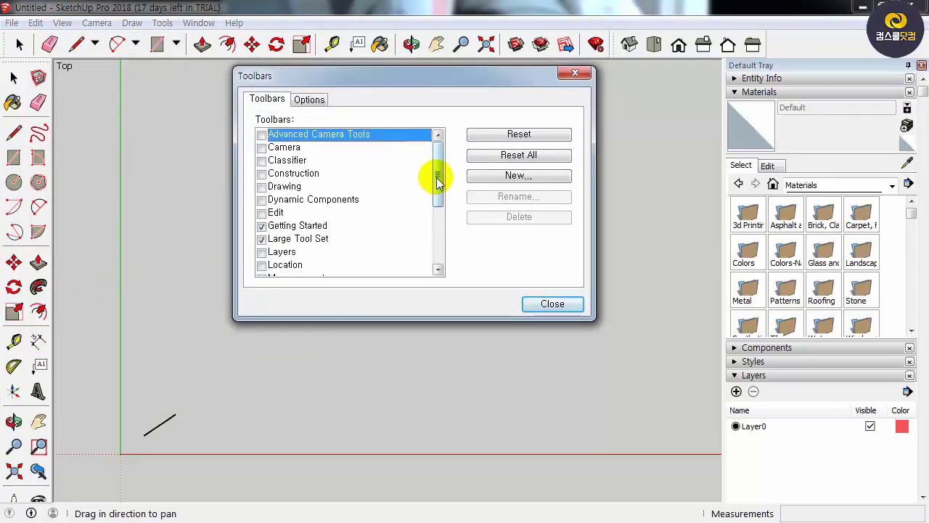
pyautogui.moveTo(436, 153); pyautogui.dragTo(437, 161)
pyautogui.click(262, 175)
pyautogui.click(261, 175)
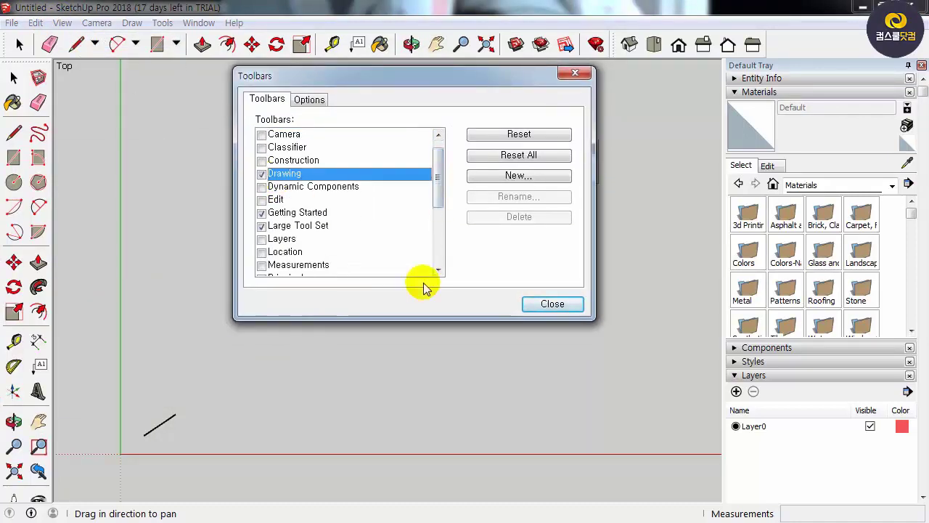
pyautogui.click(539, 308)
pyautogui.moveTo(518, 148)
pyautogui.mouseDown()
pyautogui.moveTo(276, 83)
pyautogui.moveTo(289, 83)
pyautogui.mouseUp()
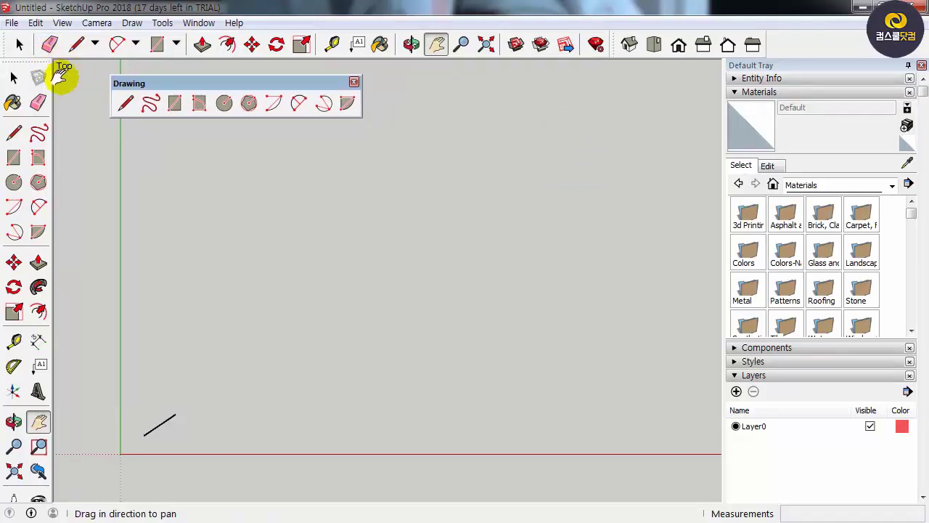
# - Draw a connected zigzag of four sloping line segments in the empty area above the red axis
pyautogui.click(125, 109)
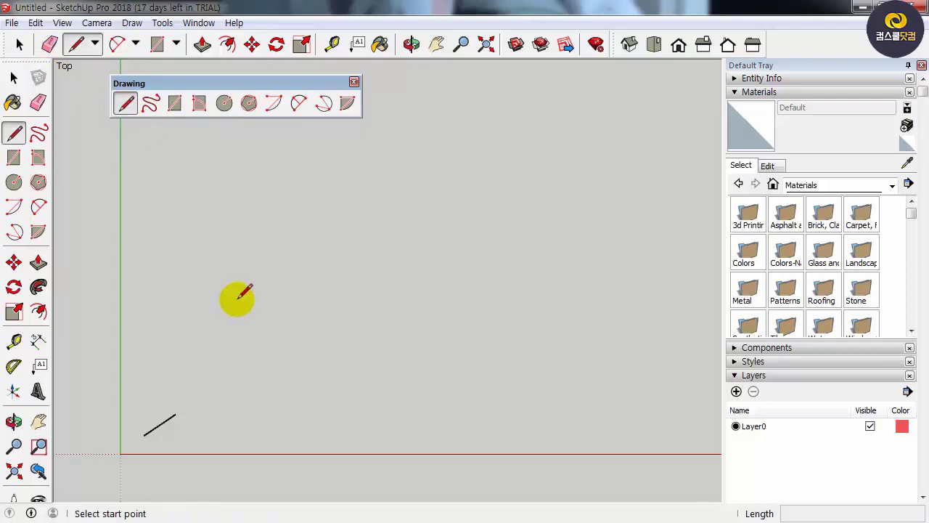
pyautogui.click(160, 314)
pyautogui.click(210, 222)
pyautogui.click(253, 314)
pyautogui.click(299, 223)
pyautogui.click(373, 346)
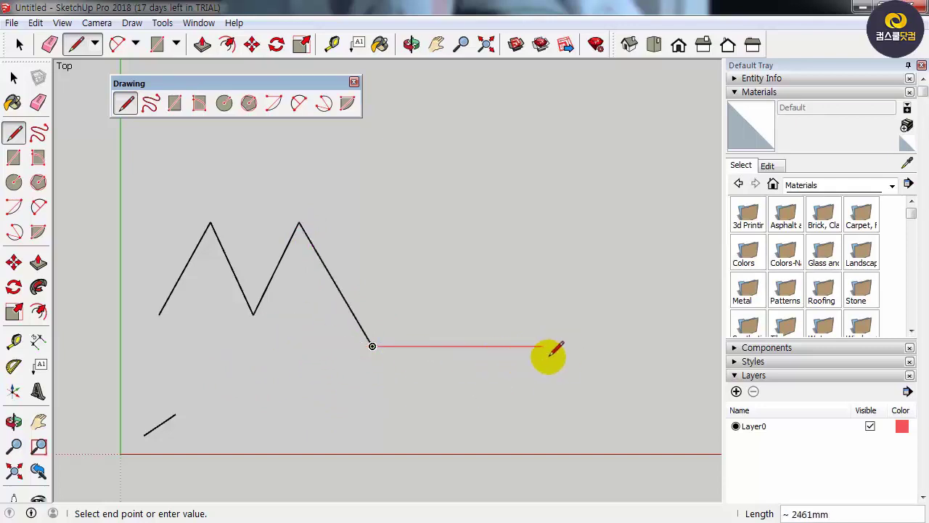
# - Extend the zigzag with segments along the red and green axes and a vertical one about 3571 mm along blue, finishing in top view
pyautogui.click(587, 347)
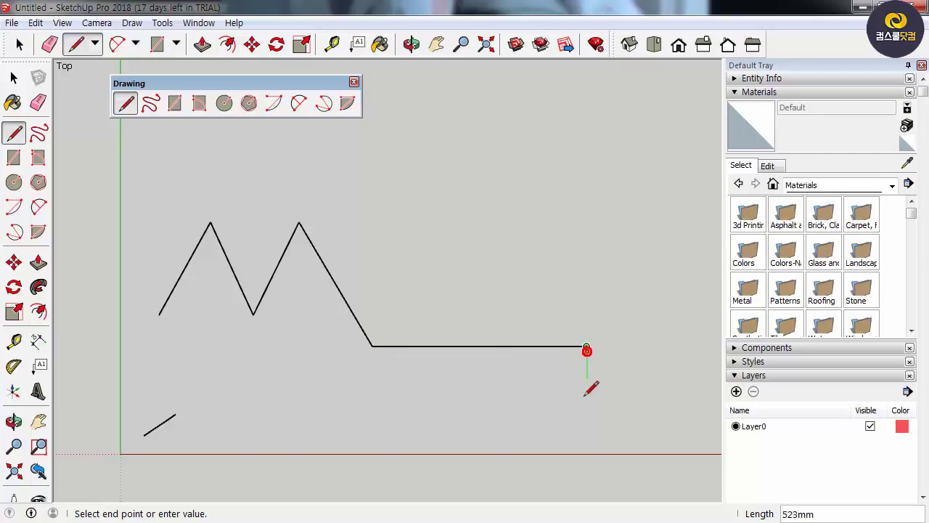
pyautogui.click(587, 152)
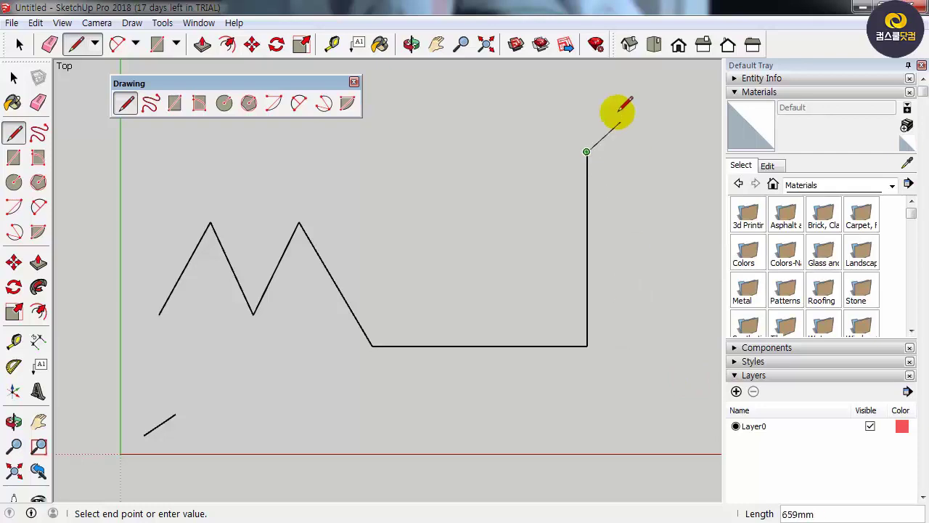
pyautogui.click(628, 45)
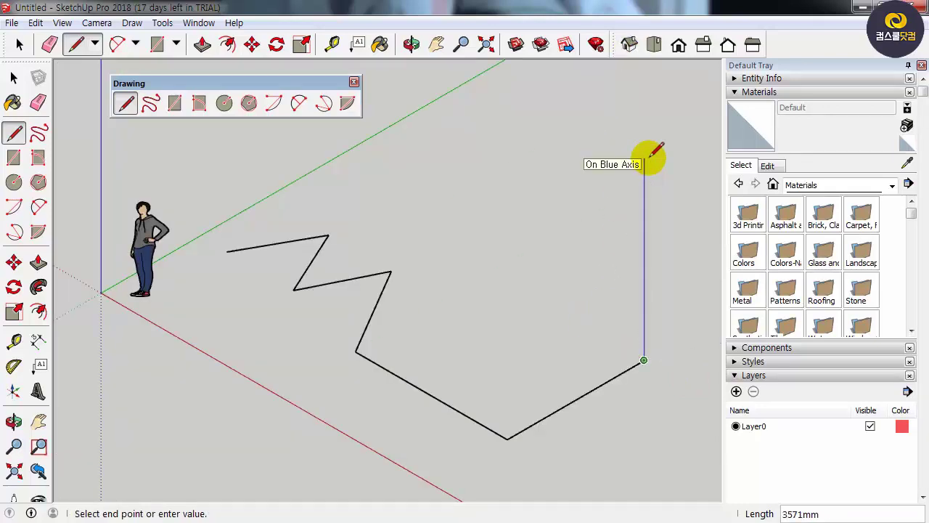
pyautogui.click(645, 158)
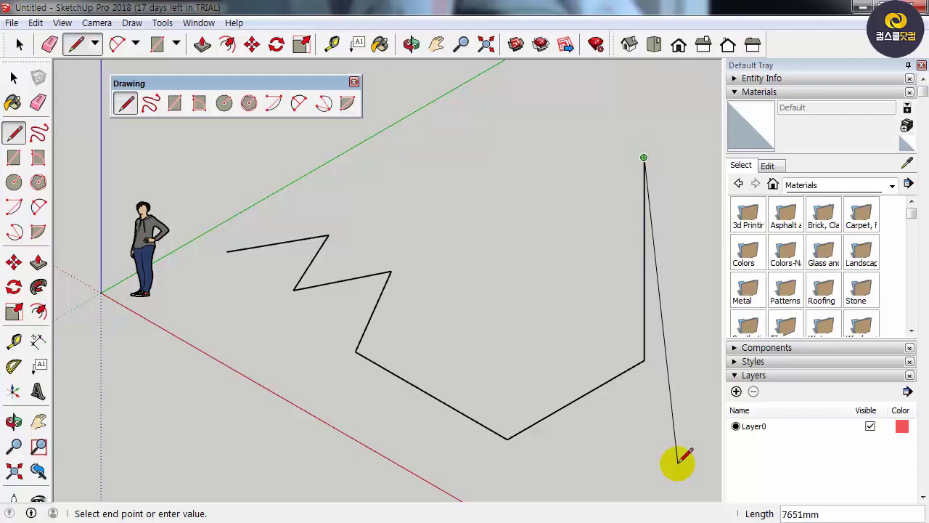
pyautogui.click(655, 44)
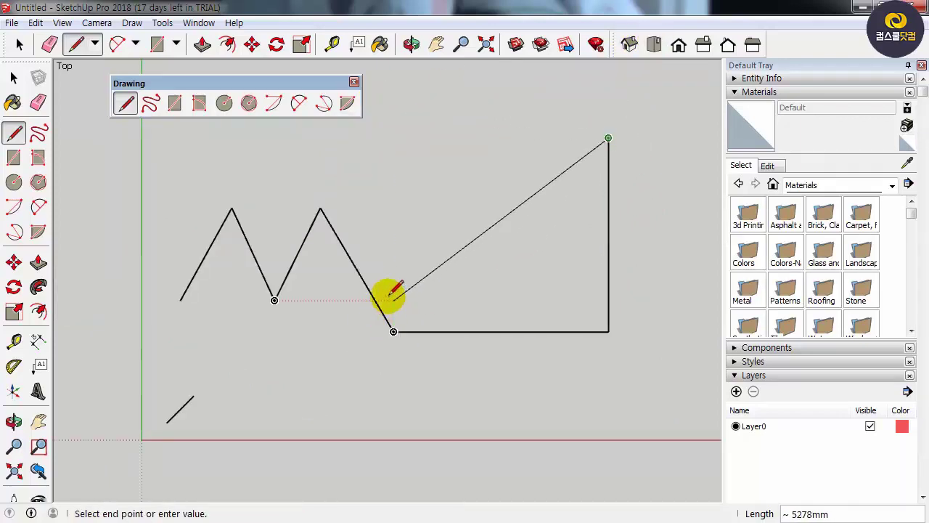
pyautogui.press('Escape')
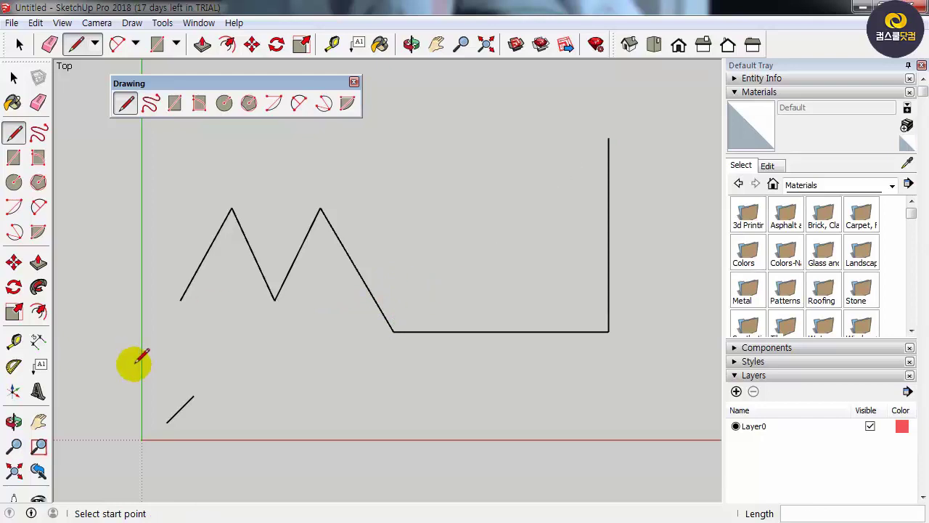
# - Draw a looping freehand curve that crosses itself in the empty area above the line chain
pyautogui.click(39, 422)
pyautogui.moveTo(345, 221); pyautogui.dragTo(313, 522)
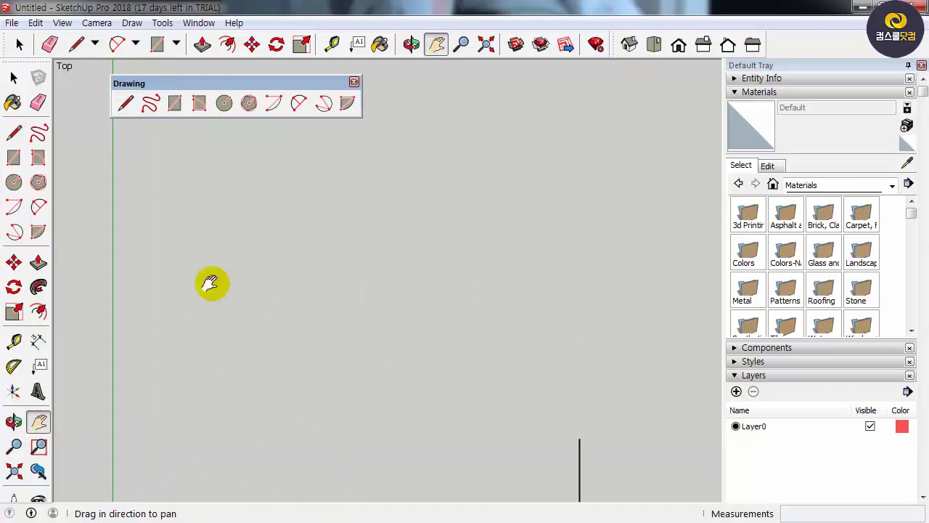
pyautogui.click(148, 108)
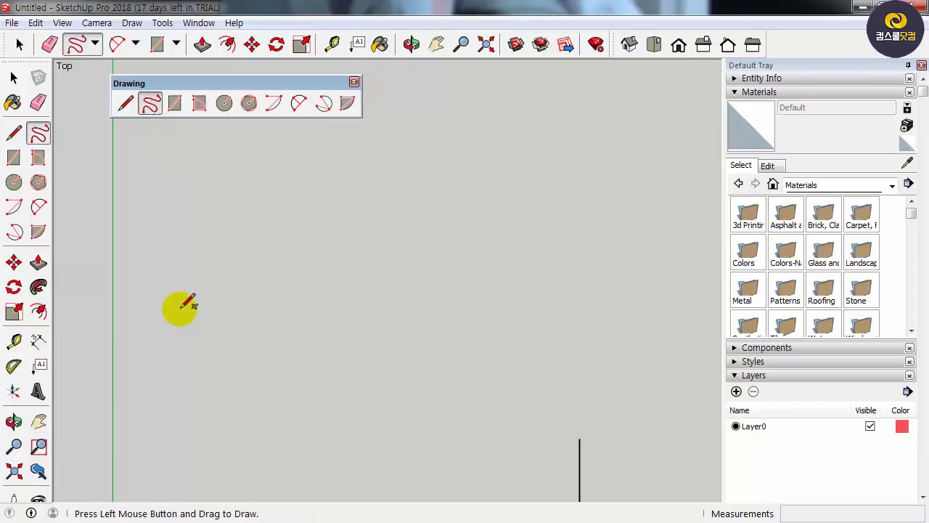
pyautogui.moveTo(162, 380)
pyautogui.mouseDown()
pyautogui.moveTo(182, 331)
pyautogui.moveTo(231, 375)
pyautogui.moveTo(290, 313)
pyautogui.moveTo(217, 274)
pyautogui.moveTo(138, 318)
pyautogui.moveTo(138, 382)
pyautogui.moveTo(155, 387)
pyautogui.moveTo(164, 377)
pyautogui.moveTo(146, 365)
pyautogui.moveTo(352, 391)
pyautogui.moveTo(334, 269)
pyautogui.moveTo(218, 362)
pyautogui.moveTo(251, 450)
pyautogui.moveTo(293, 302)
pyautogui.moveTo(307, 166)
pyautogui.moveTo(404, 270)
pyautogui.mouseUp()
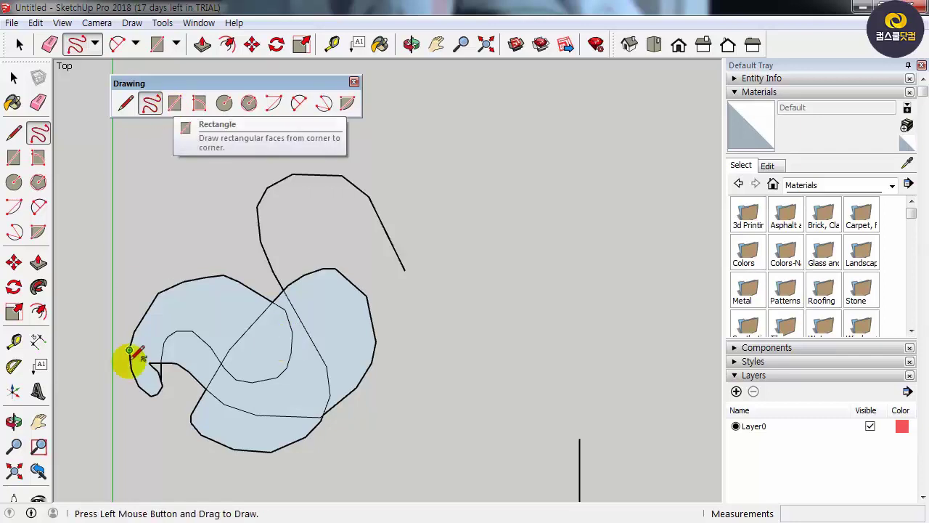
# - Draw a rectangle about 2963 mm by 2335 mm in the empty area beyond the freehand curve
pyautogui.click(39, 421)
pyautogui.moveTo(446, 263); pyautogui.dragTo(159, 508)
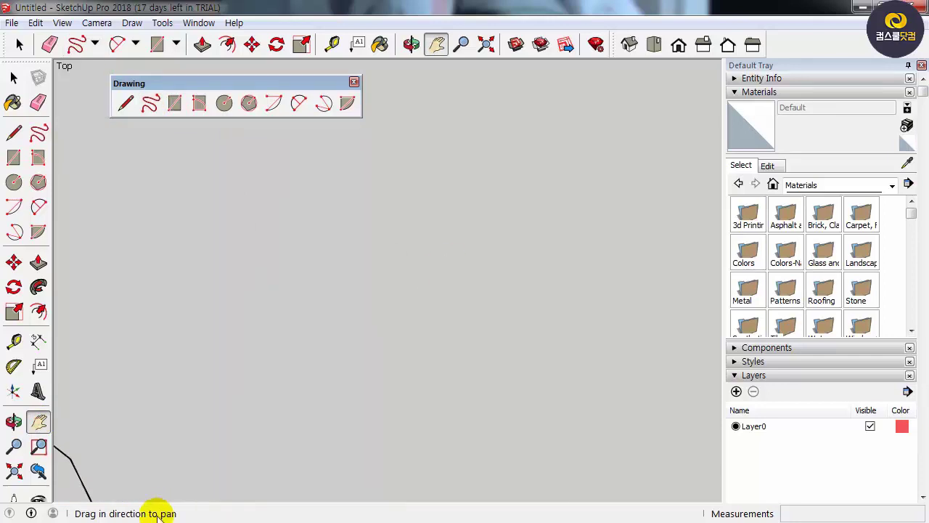
pyautogui.click(175, 104)
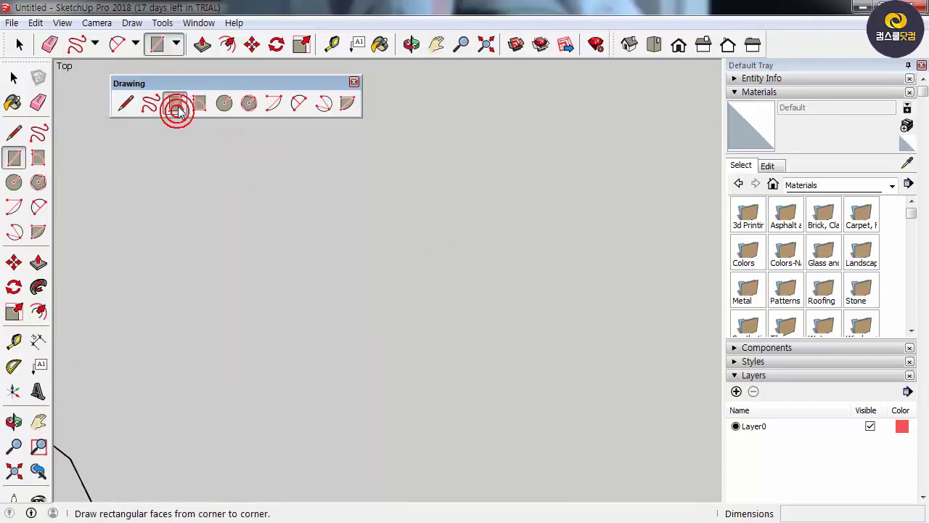
pyautogui.click(143, 207)
pyautogui.click(349, 369)
pyautogui.click(289, 422)
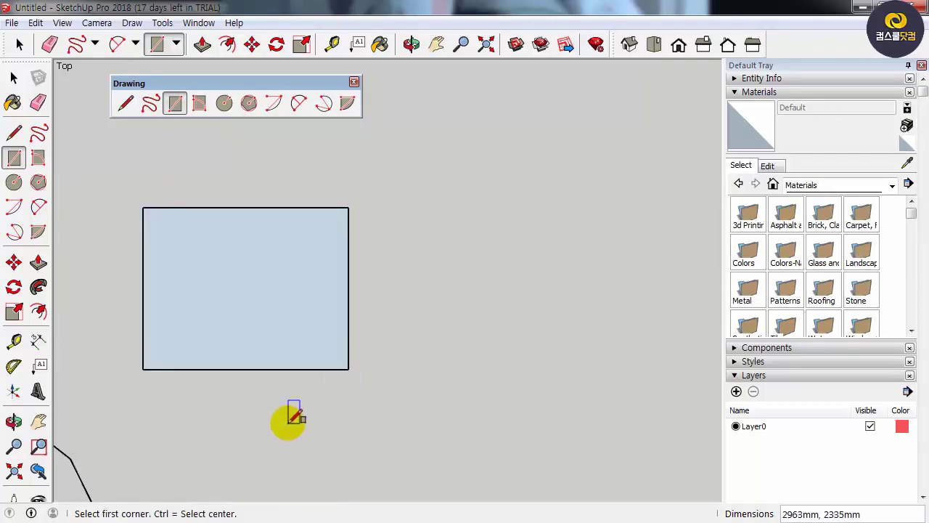
# - Select the rectangle's edges and its face one at a time to examine its separate entities, and clear the selection
pyautogui.press('space')
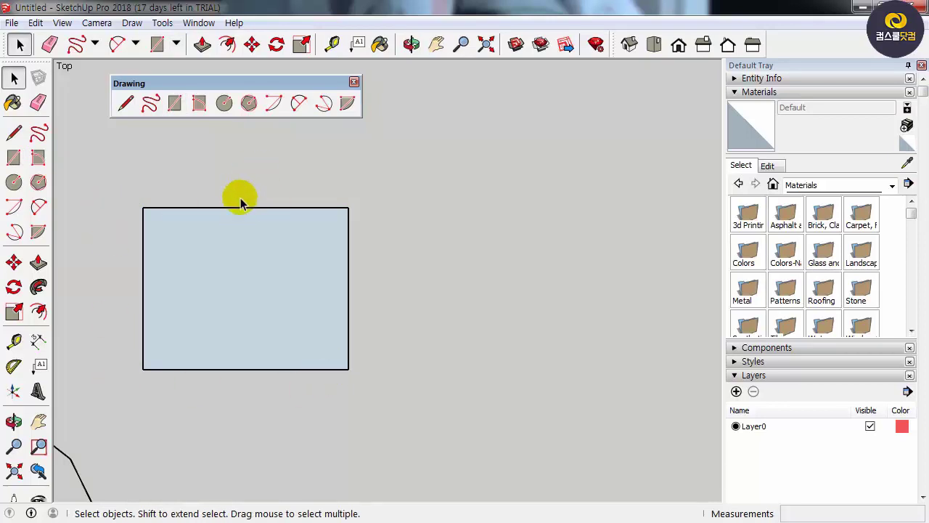
pyautogui.click(233, 209)
pyautogui.click(143, 264)
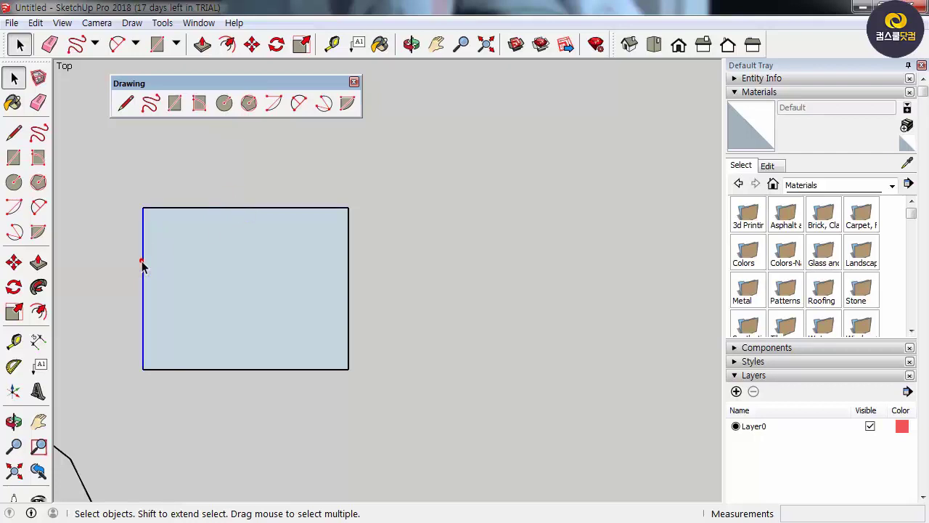
pyautogui.click(349, 267)
pyautogui.click(288, 369)
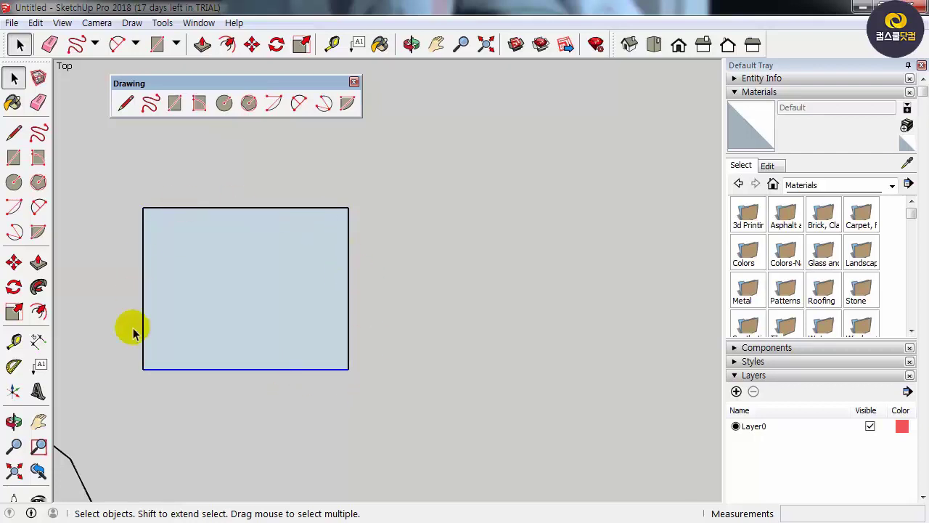
pyautogui.click(233, 269)
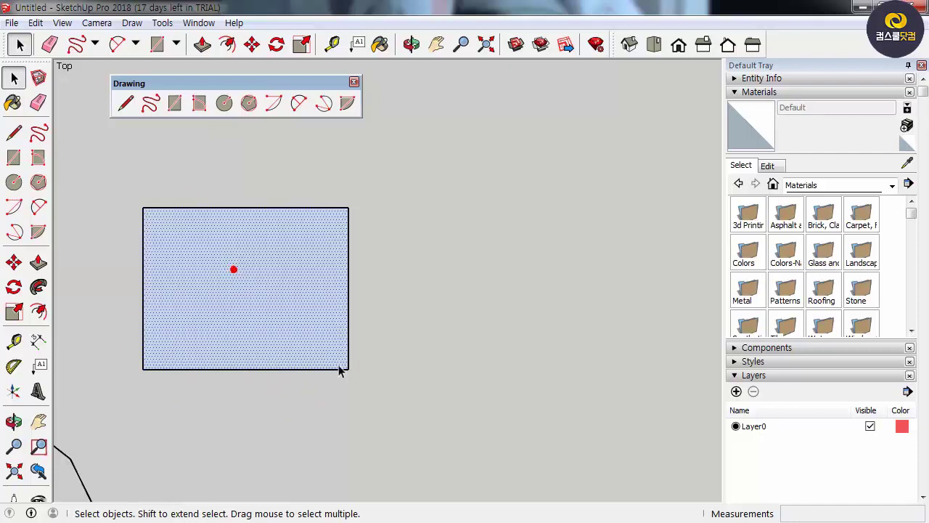
pyautogui.click(312, 208)
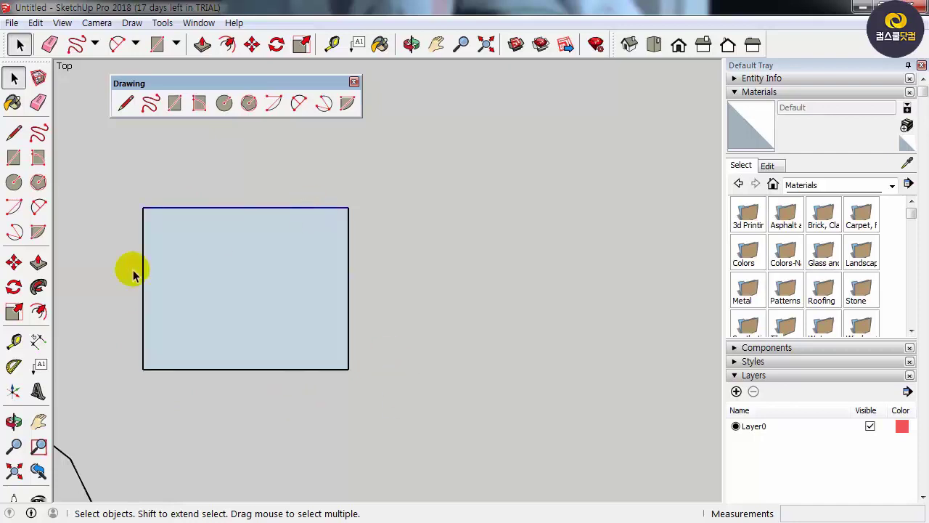
pyautogui.click(144, 263)
pyautogui.click(349, 281)
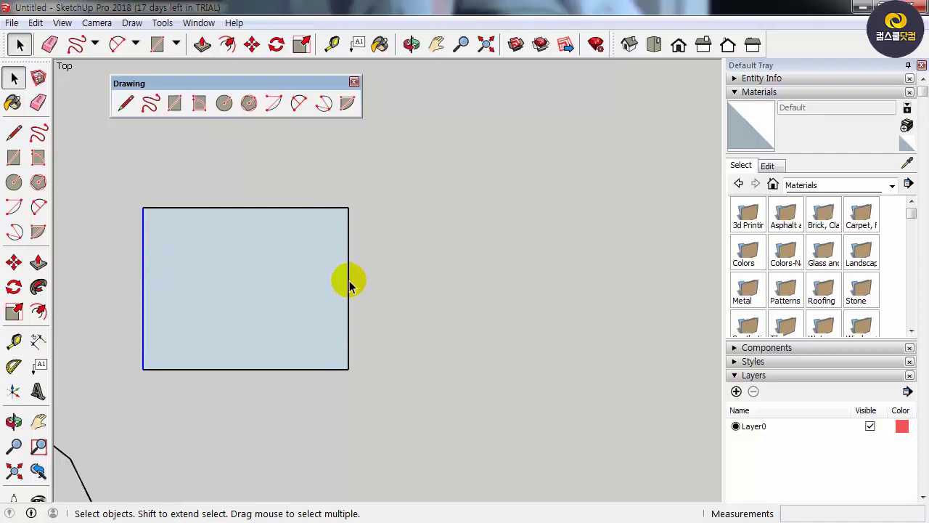
pyautogui.click(282, 369)
pyautogui.click(227, 274)
pyautogui.click(229, 453)
# - Draw a 2010 mm square and a golden-section rectangle about 1762 mm by 1089 mm to the right of the first rectangle
pyautogui.click(40, 420)
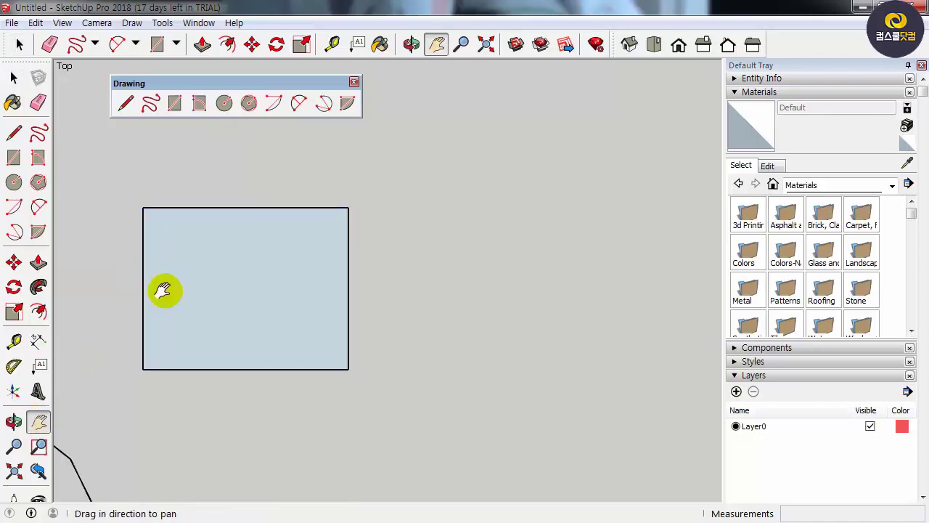
pyautogui.moveTo(267, 262); pyautogui.dragTo(211, 315)
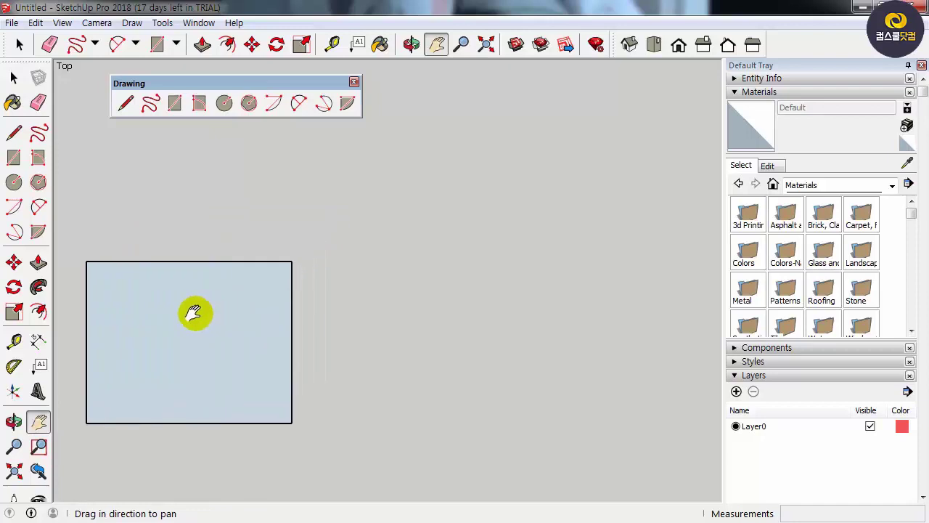
pyautogui.press('r')
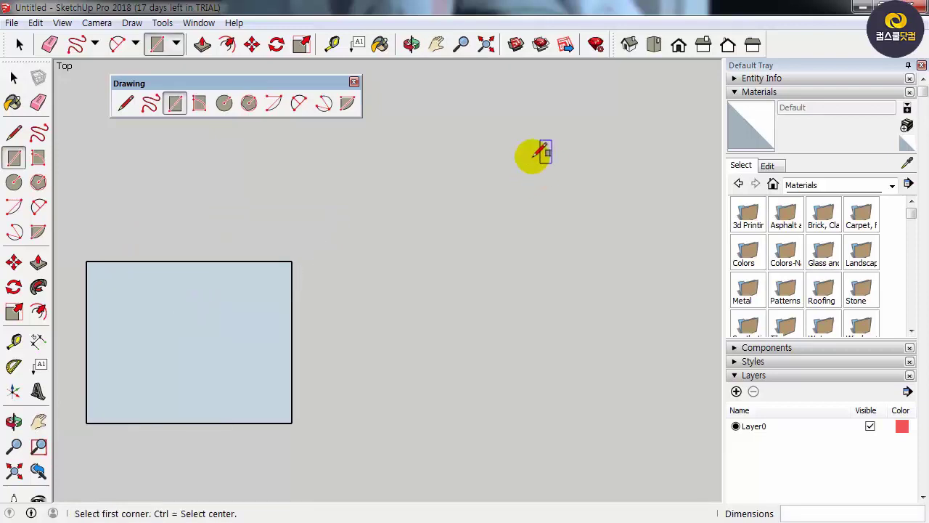
pyautogui.click(336, 306)
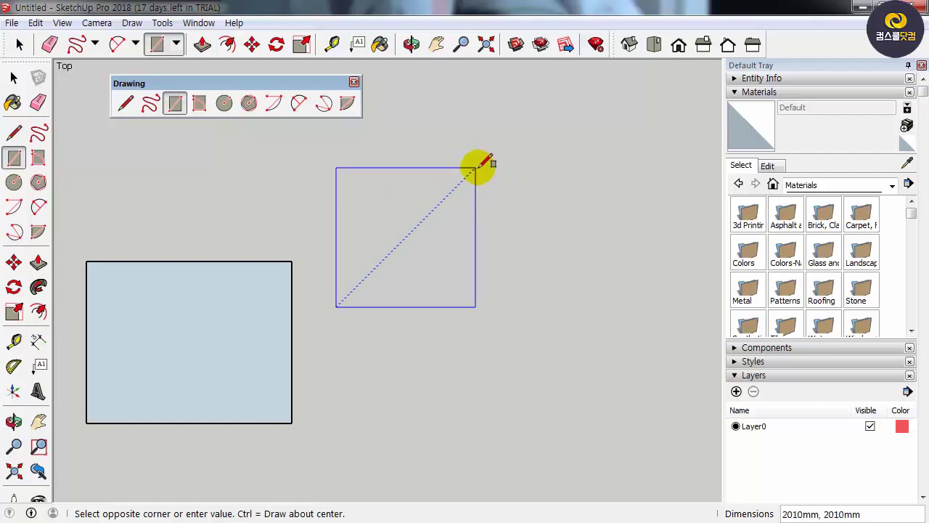
pyautogui.click(475, 167)
pyautogui.click(499, 106)
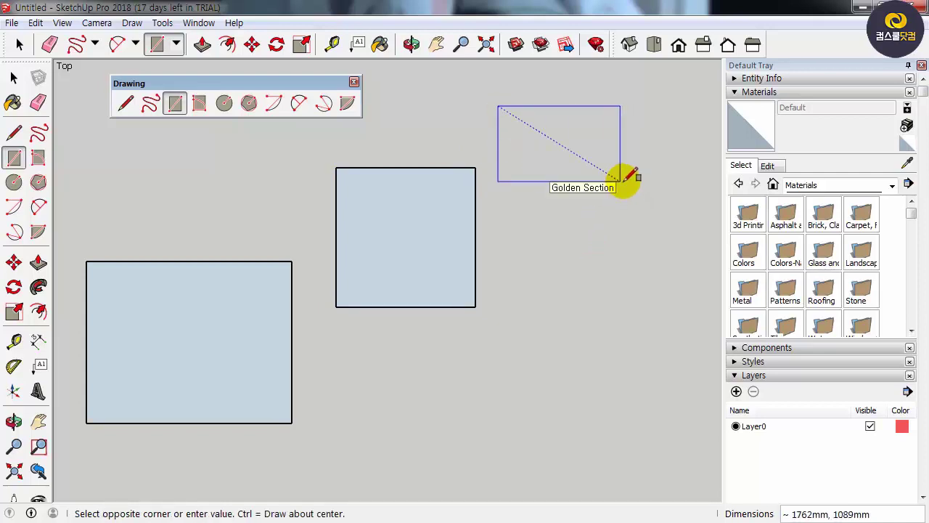
pyautogui.click(620, 181)
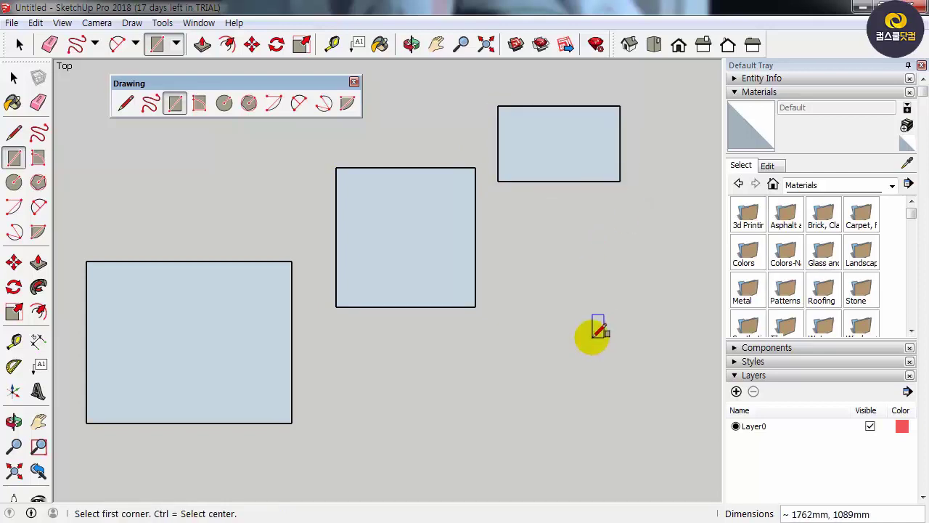
# - Try to draw a rectangle outward from its center in the empty area below the golden-section rectangle
pyautogui.click(500, 269)
pyautogui.moveTo(605, 368)
pyautogui.mouseDown()
pyautogui.moveTo(618, 371)
pyautogui.moveTo(605, 380)
pyautogui.moveTo(616, 377)
pyautogui.mouseUp()
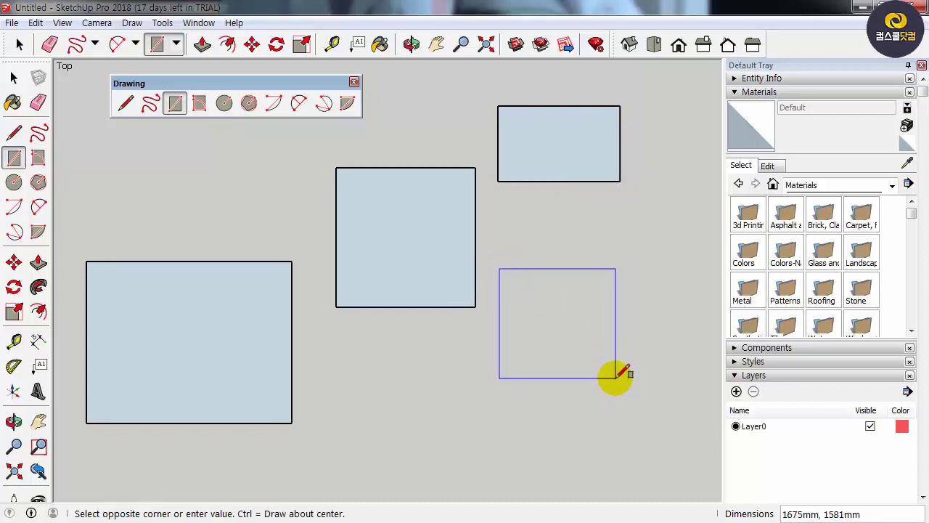
pyautogui.press('ctrl')
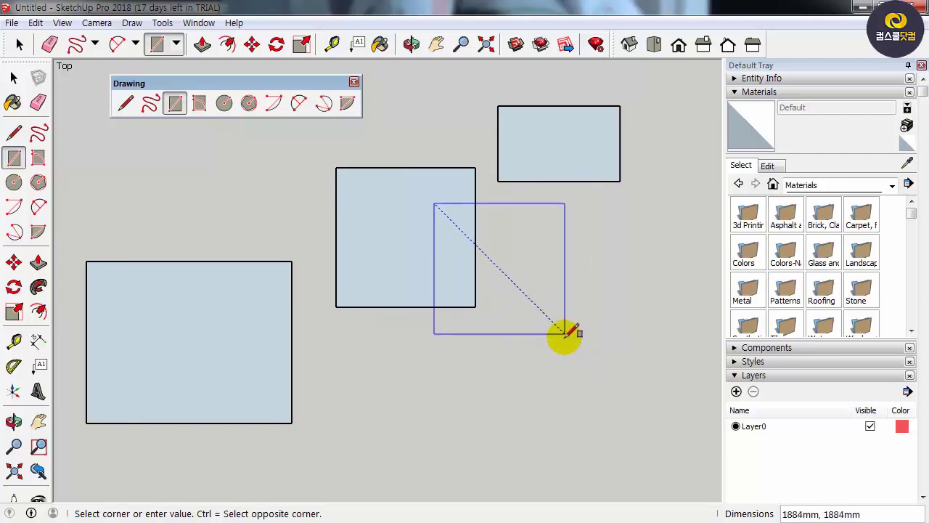
pyautogui.moveTo(562, 330); pyautogui.dragTo(605, 366)
pyautogui.press('Escape')
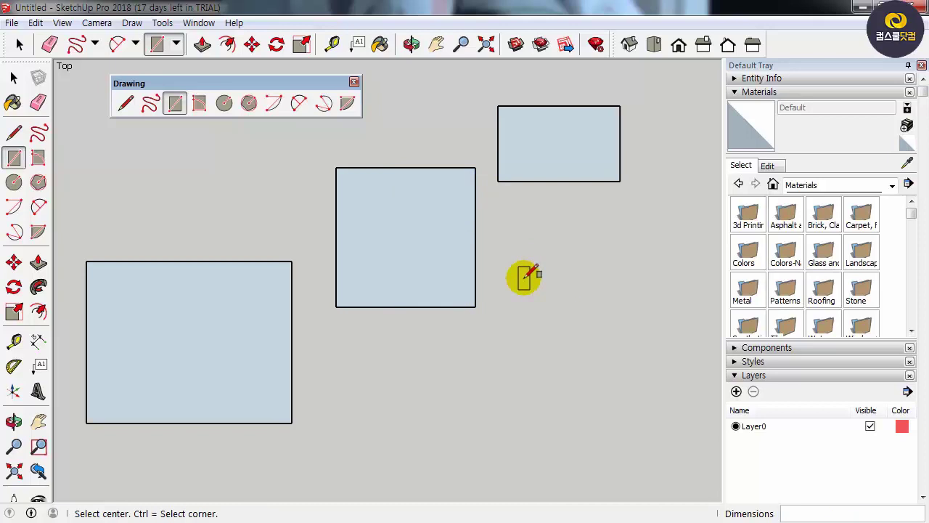
pyautogui.click(523, 277)
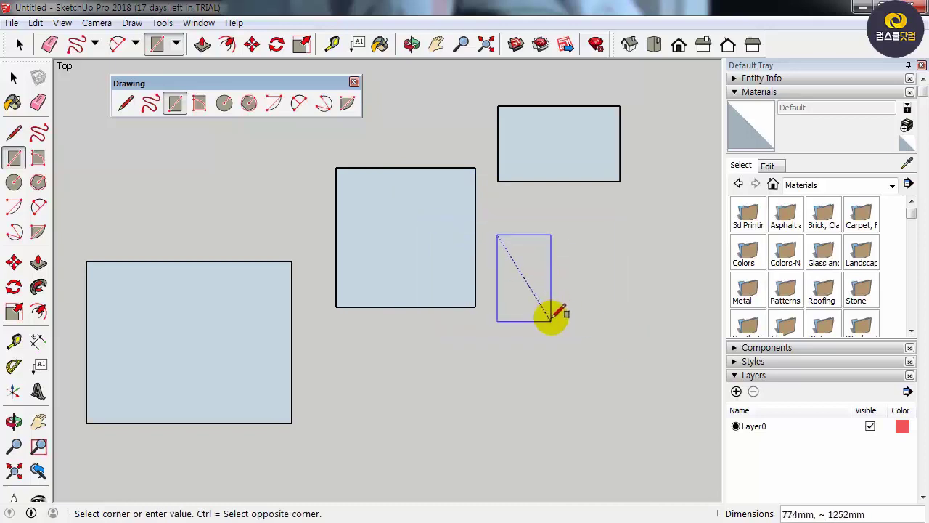
pyautogui.press('Escape')
# - Restart the Rectangle tool and try switching an unfinished rectangle between corner-based and center-based drawing
pyautogui.click(150, 104)
pyautogui.click(174, 103)
pyautogui.click(521, 277)
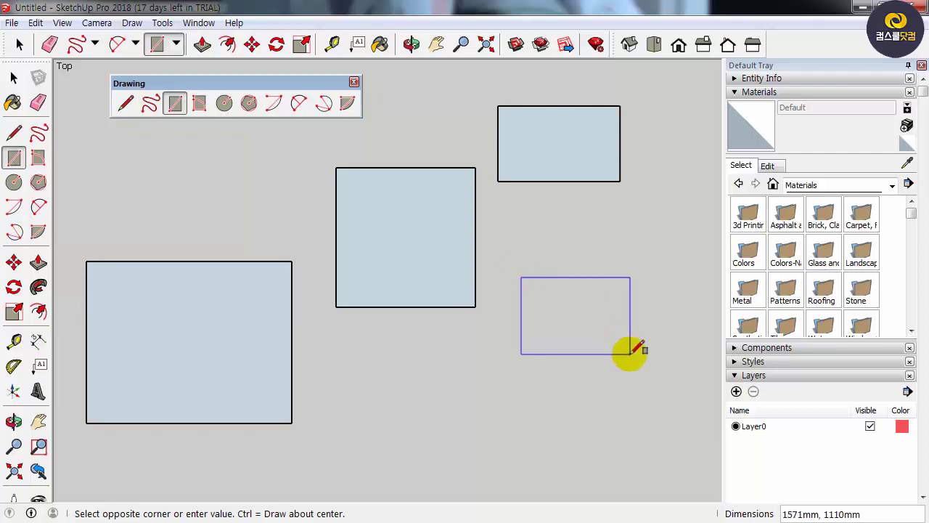
pyautogui.press('ctrl')
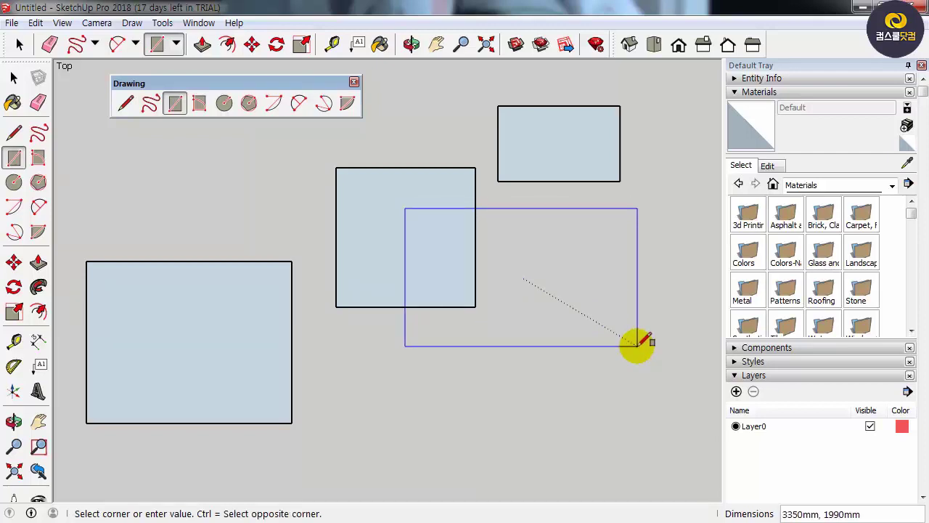
pyautogui.press('ctrl')
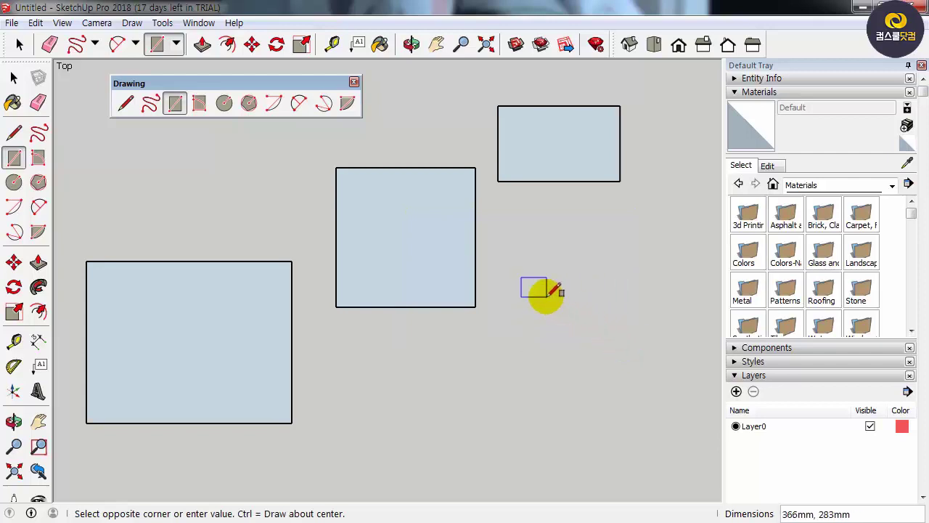
pyautogui.press('ctrl')
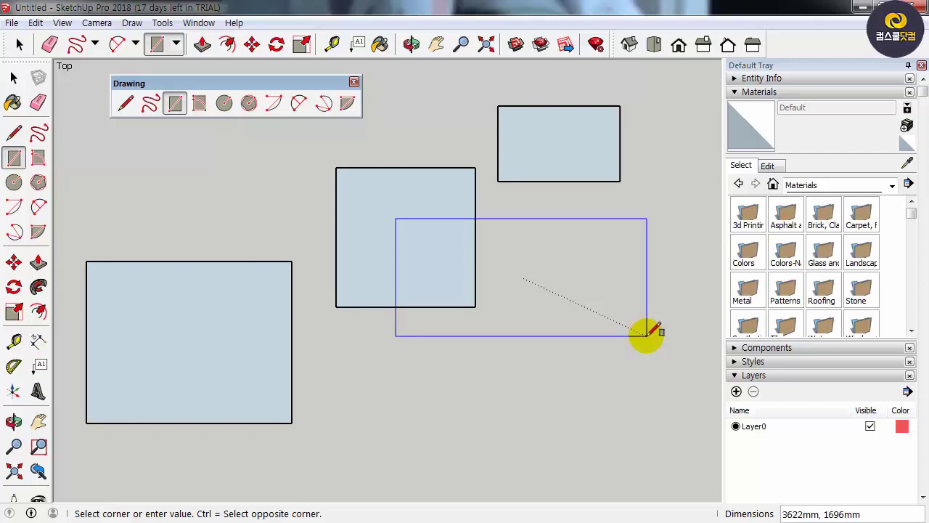
pyautogui.press('Escape')
# - Switch to the isometric view and delete all drawn lines, curves and rectangles, keeping the human figure
pyautogui.click(14, 78)
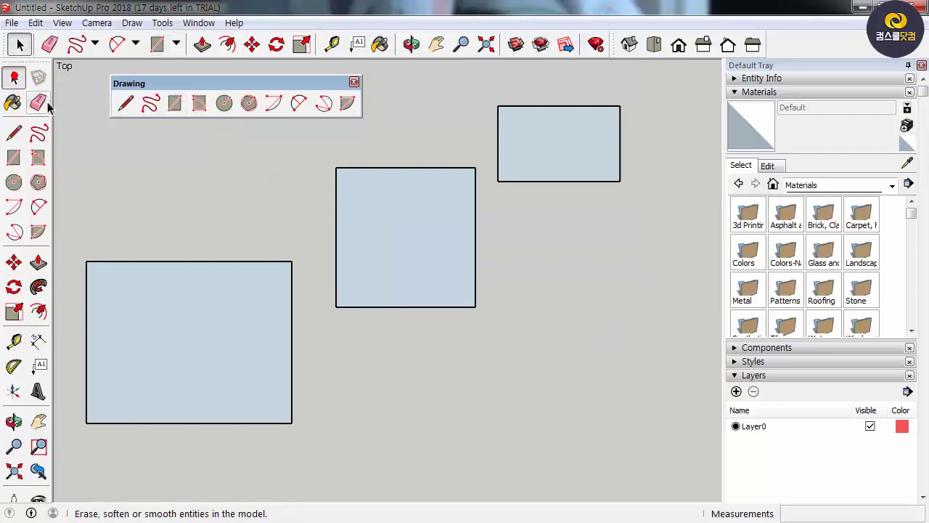
pyautogui.click(626, 46)
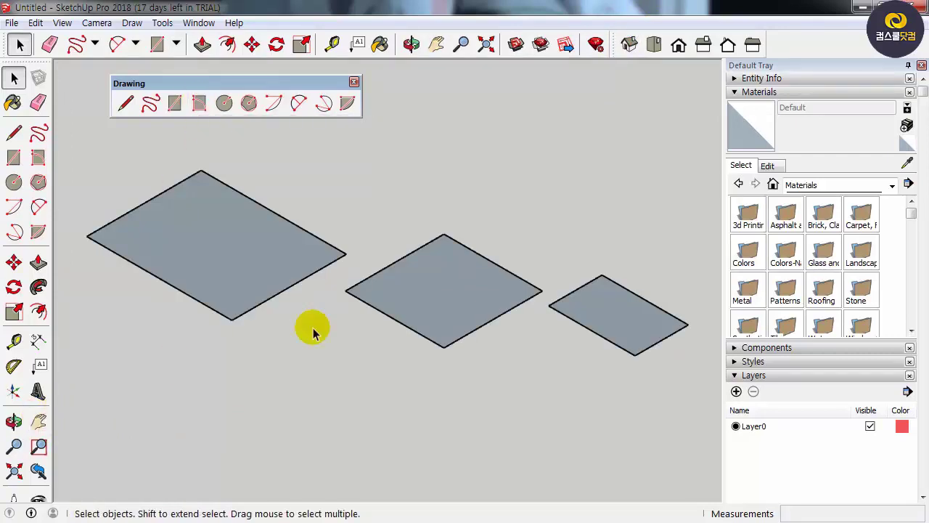
pyautogui.scroll(-3, 327, 324)
pyautogui.scroll(-3, 329, 324)
pyautogui.moveTo(450, 376)
pyautogui.mouseDown()
pyautogui.moveTo(382, 336)
pyautogui.moveTo(152, 252)
pyautogui.mouseUp()
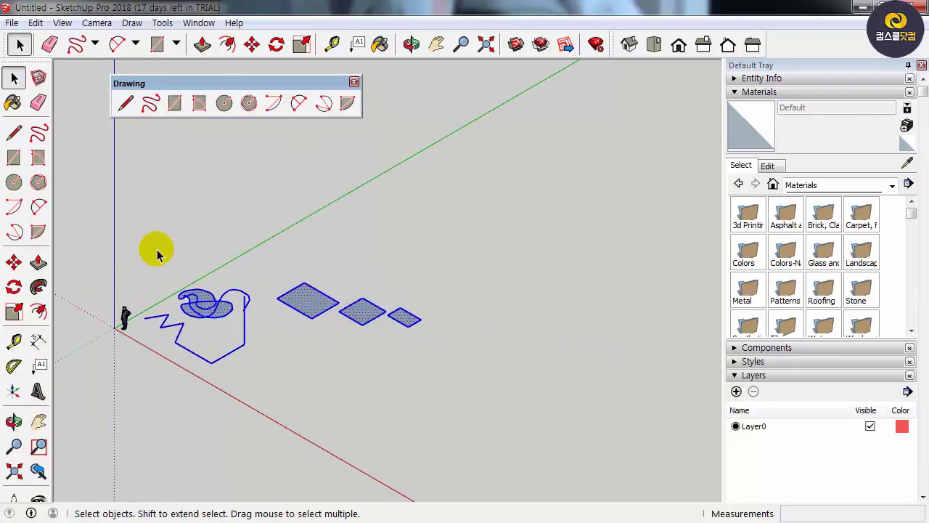
pyautogui.press('Delete')
pyautogui.scroll(5, 116, 340)
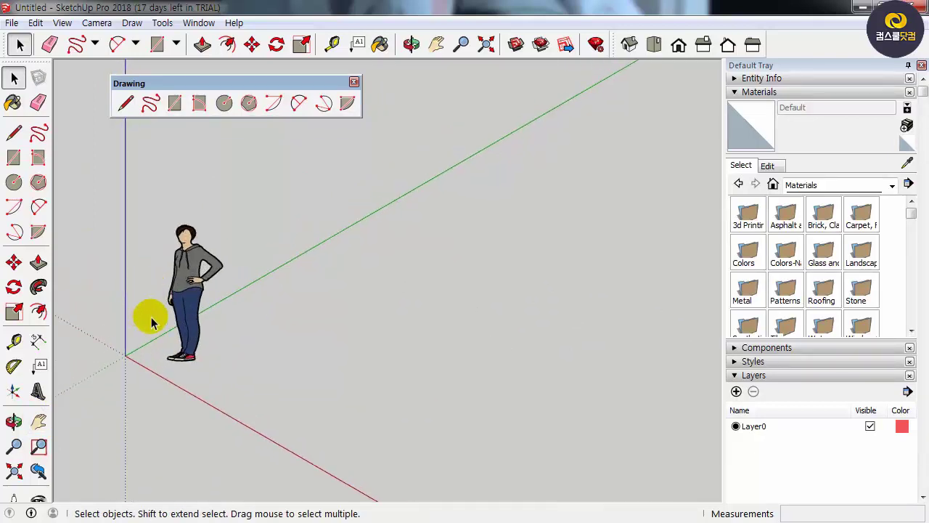
# - Draw two rotated rectangles beside the figure: a vertical one on a plane locked to the red axis and a tilted one about 1132 mm by 951 mm
pyautogui.click(200, 103)
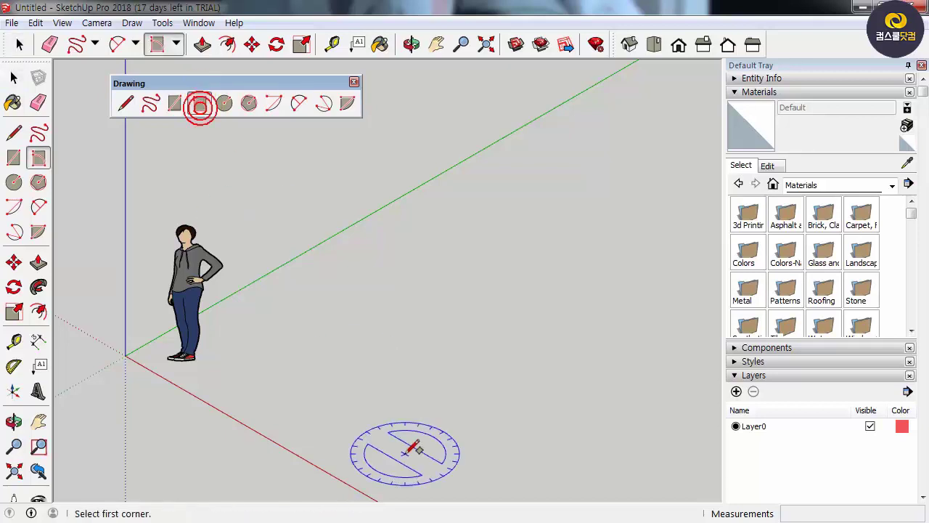
pyautogui.click(320, 369)
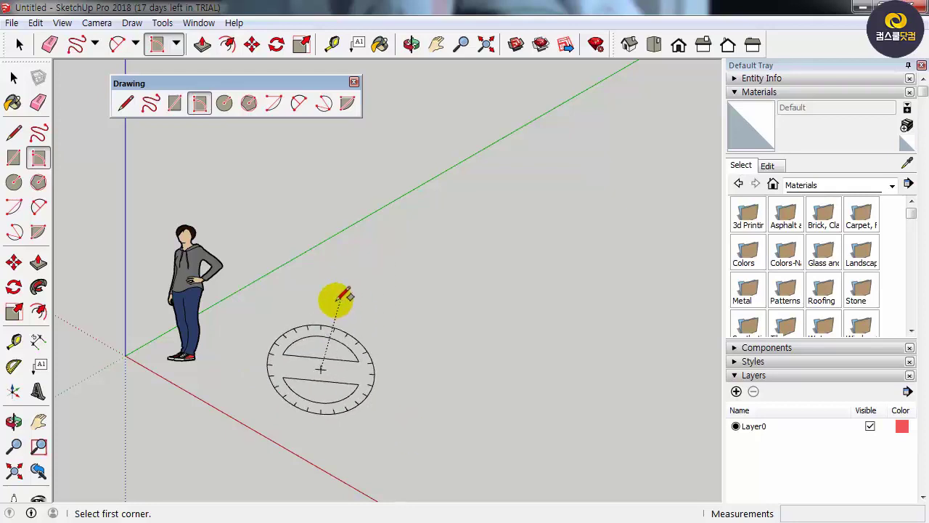
pyautogui.press('Left')
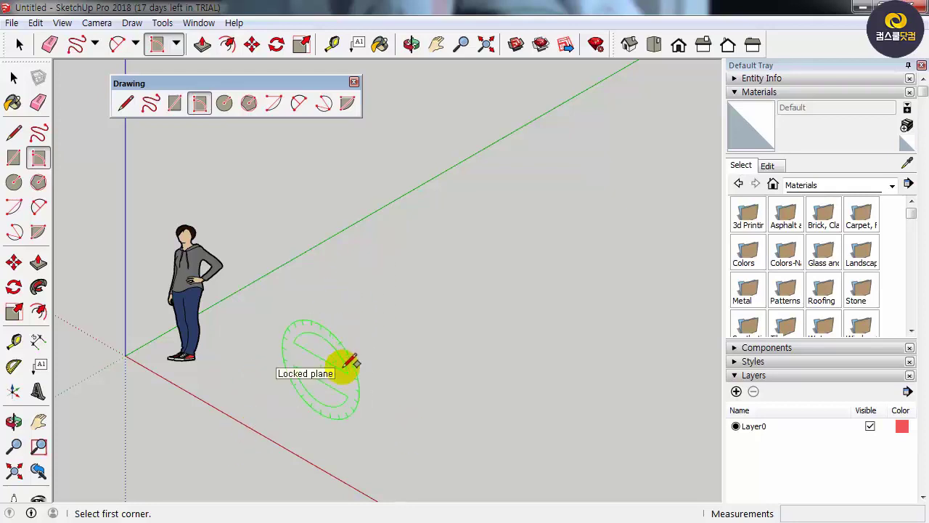
pyautogui.press('Up')
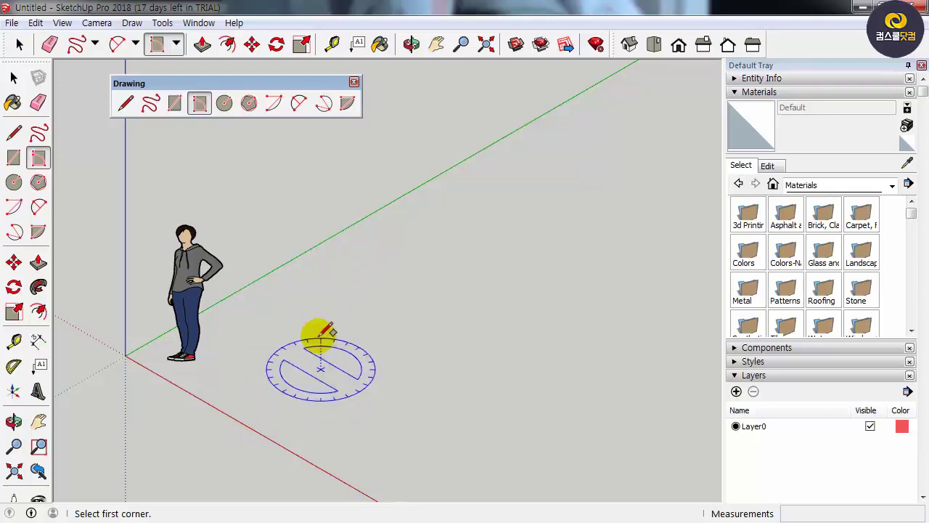
pyautogui.press('Up')
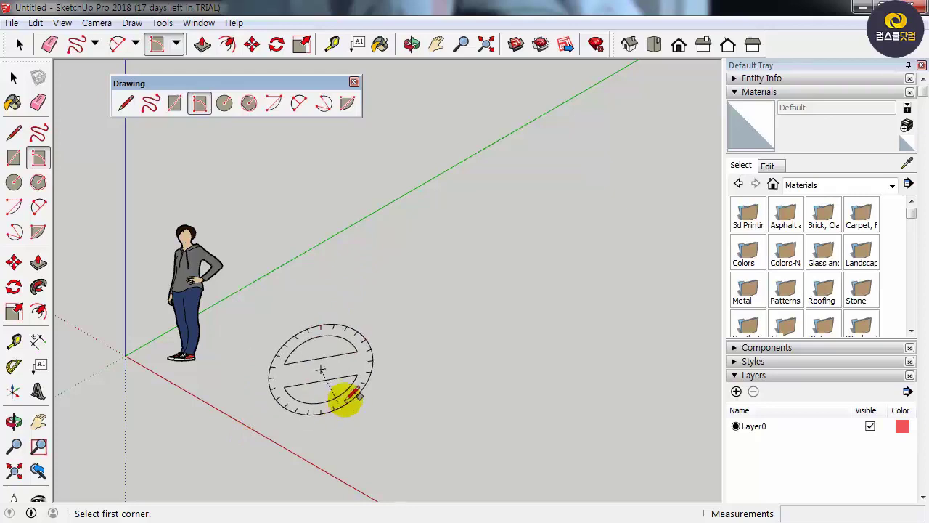
pyautogui.press('Right')
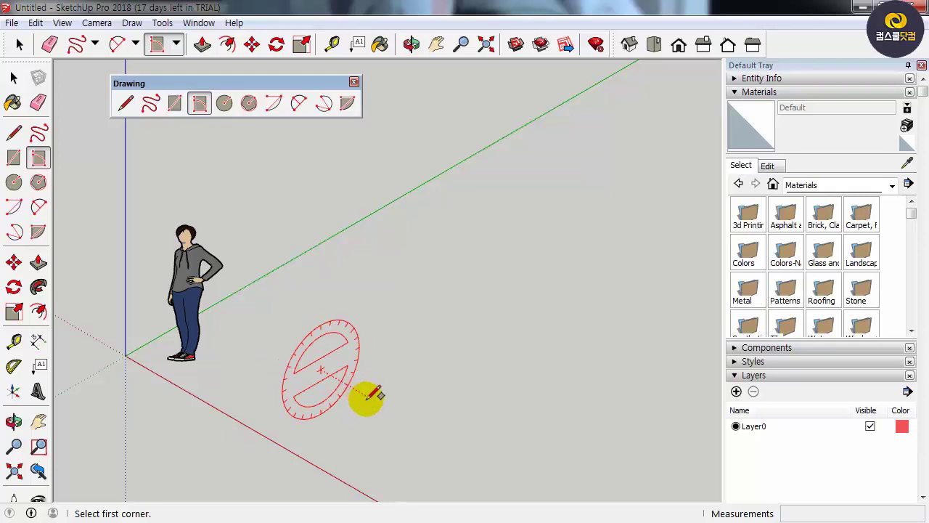
pyautogui.click(405, 419)
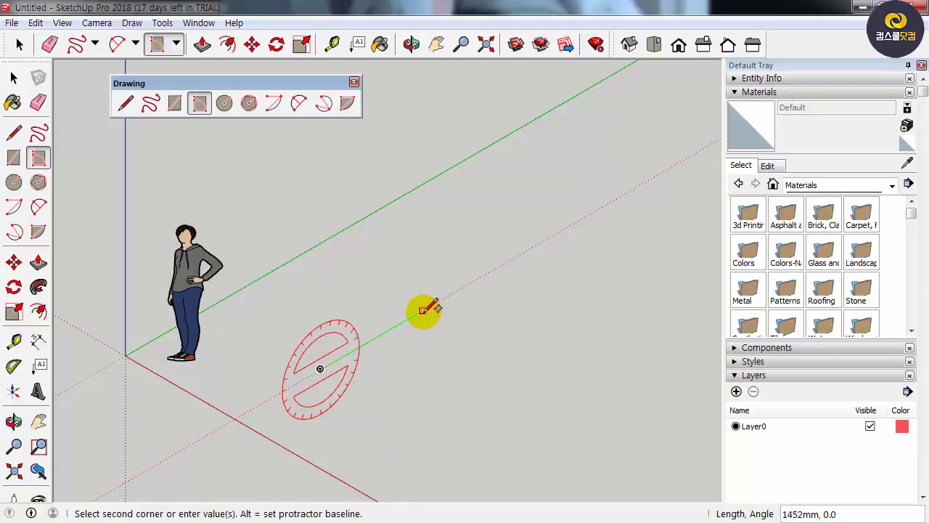
pyautogui.click(427, 309)
pyautogui.moveTo(427, 308); pyautogui.dragTo(429, 220)
pyautogui.moveTo(477, 261); pyautogui.dragTo(597, 220)
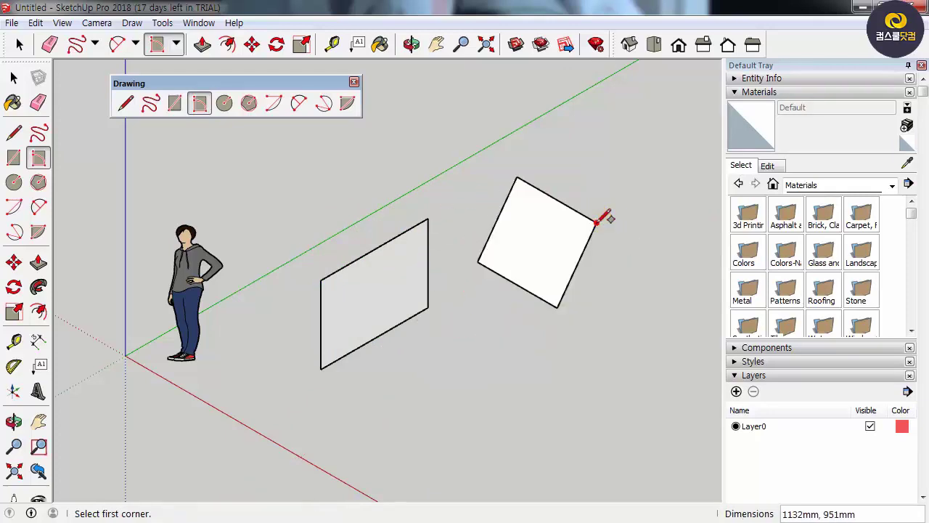
pyautogui.moveTo(498, 355); pyautogui.dragTo(552, 325, button='middle')
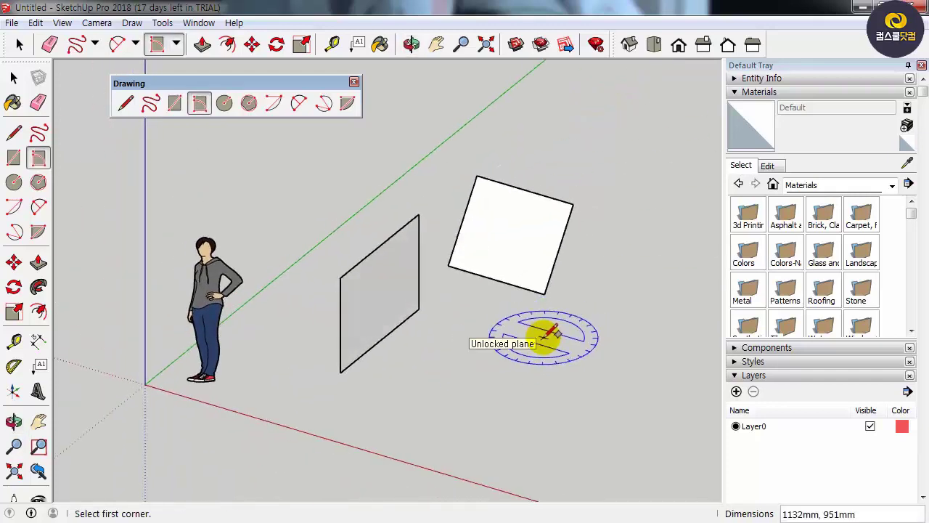
# - Delete both rotated rectangles and return to the top view with empty space around the origin
pyautogui.click(15, 77)
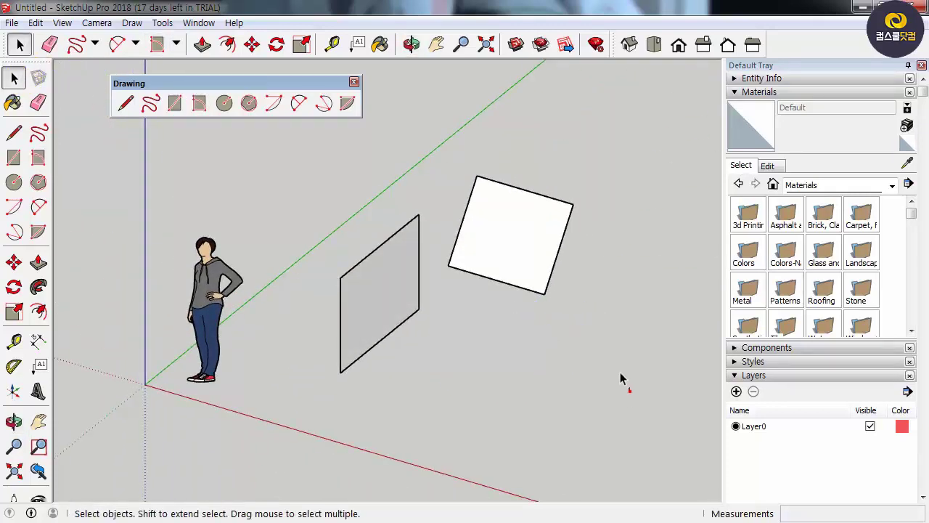
pyautogui.moveTo(627, 392); pyautogui.dragTo(321, 164)
pyautogui.press('Delete')
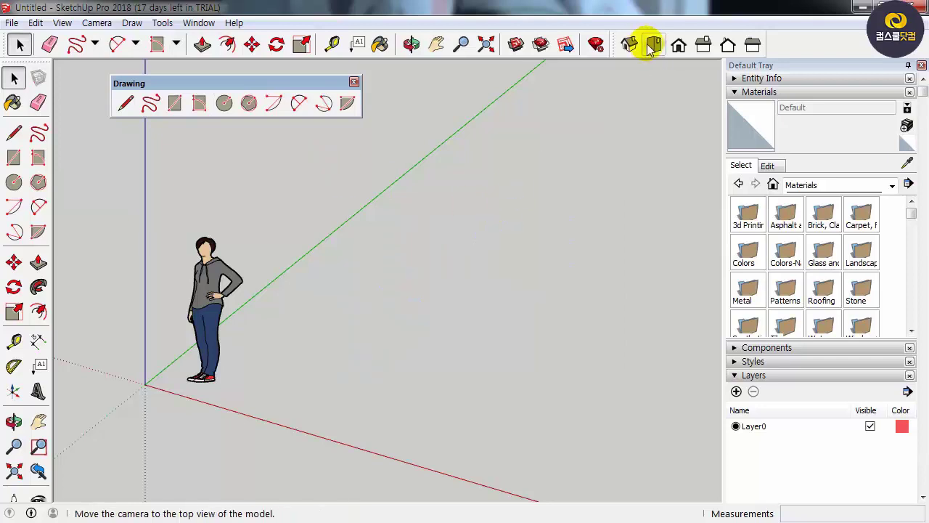
pyautogui.click(651, 42)
pyautogui.click(39, 421)
pyautogui.moveTo(345, 238); pyautogui.dragTo(178, 364)
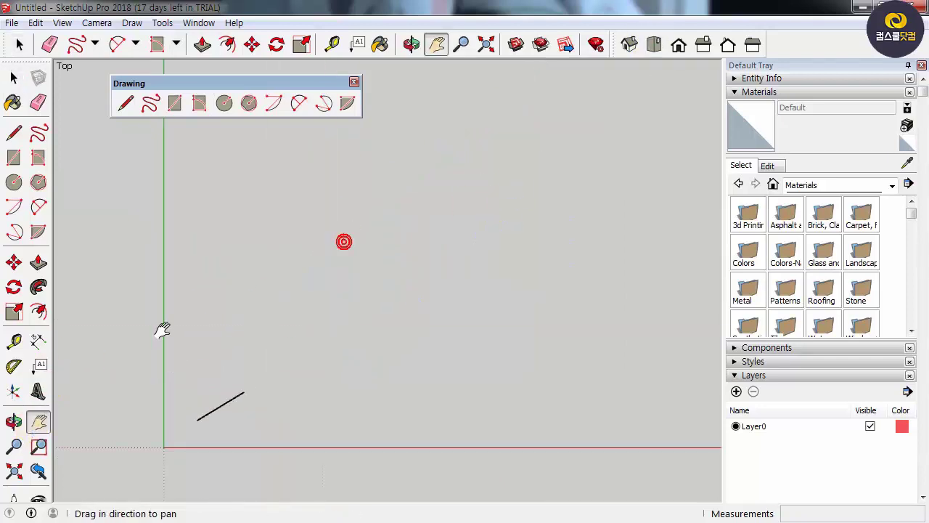
# - Draw a 24-sided circle with a radius of about 749 mm in the empty area above the figure
pyautogui.click(224, 104)
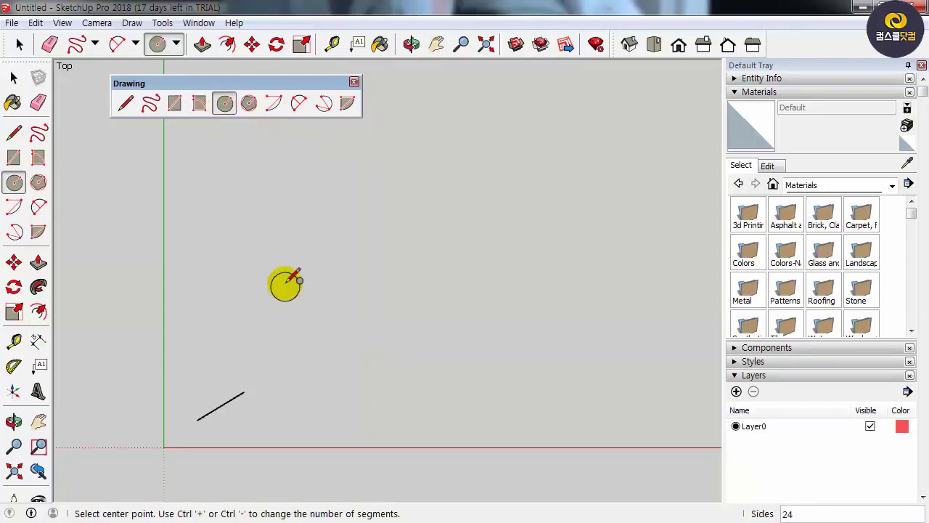
pyautogui.click(297, 289)
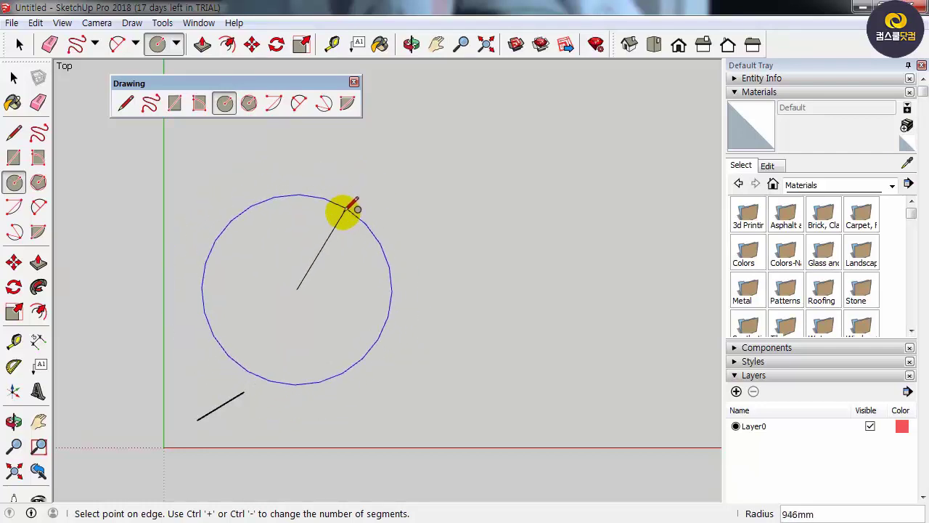
pyautogui.click(334, 220)
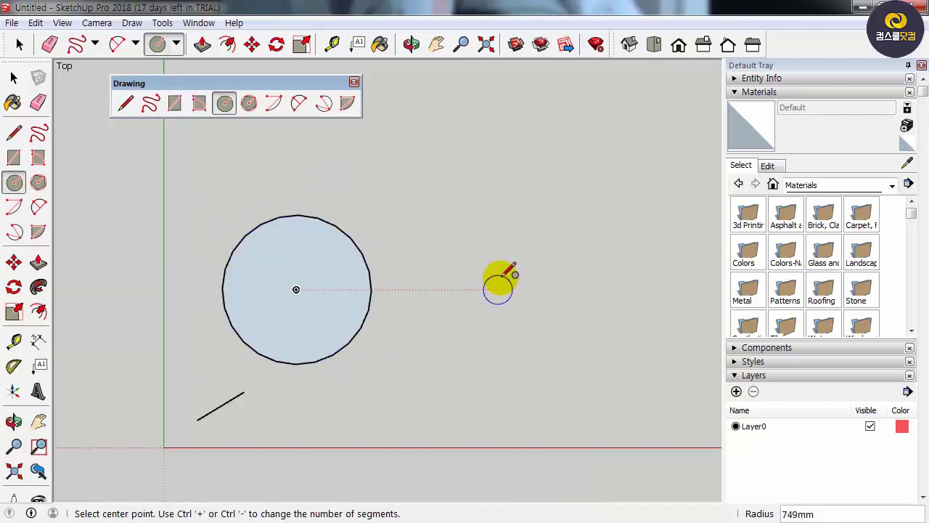
# - Draw a circle of radius 800 mm to the right of the first circle and one of radius 500 mm above it
pyautogui.click(508, 290)
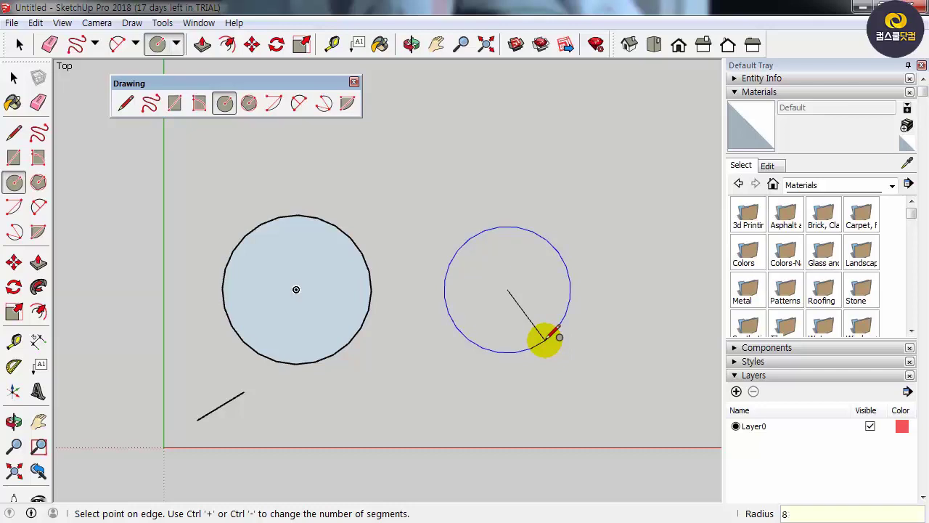
pyautogui.press('Return')
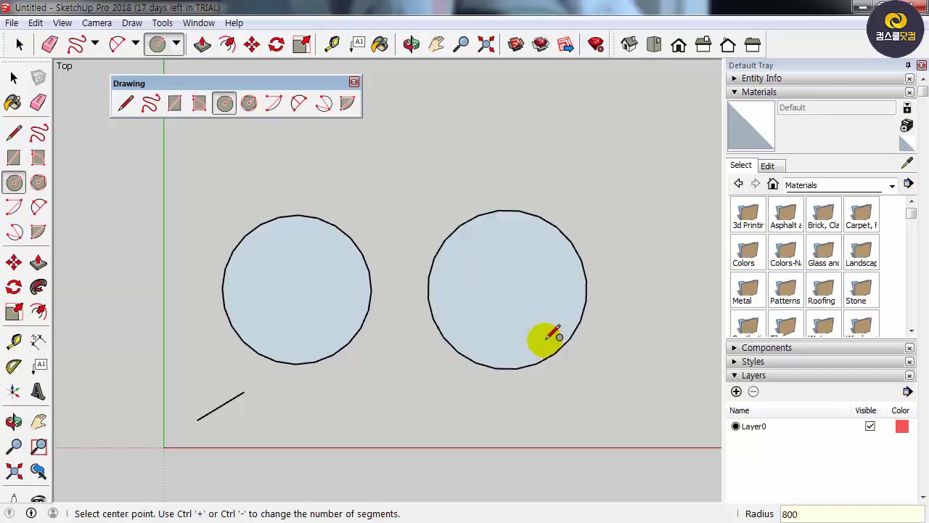
pyautogui.click(514, 136)
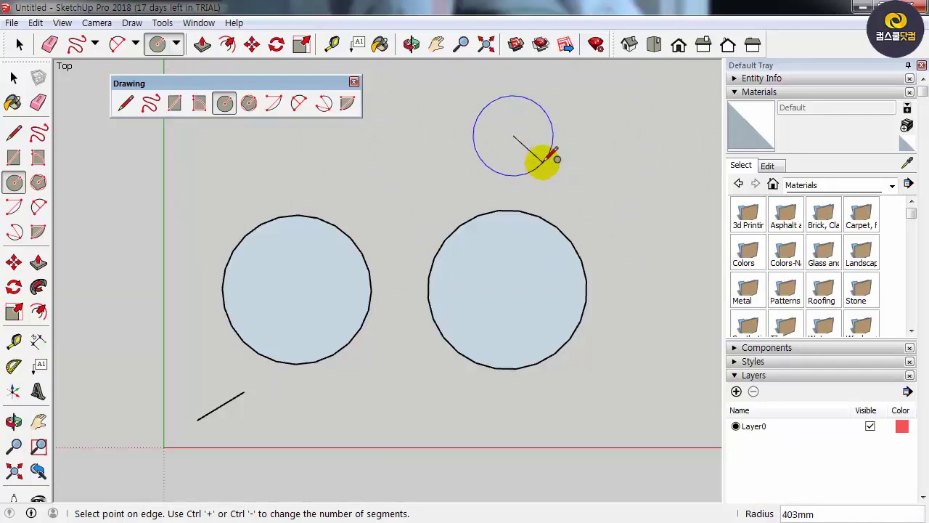
pyautogui.press('Return')
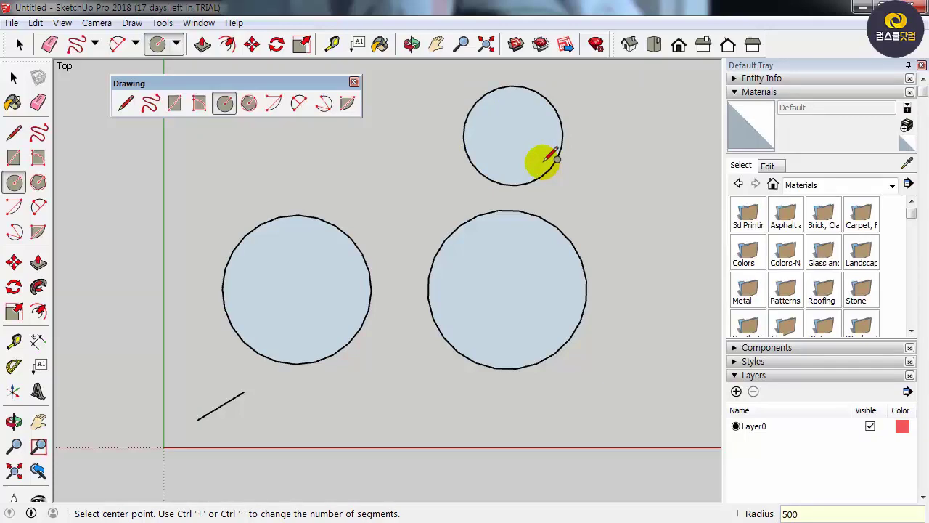
# - Draw a 1500 mm line parallel to the red axis below the circles and end the line chain
pyautogui.click(126, 103)
pyautogui.click(297, 423)
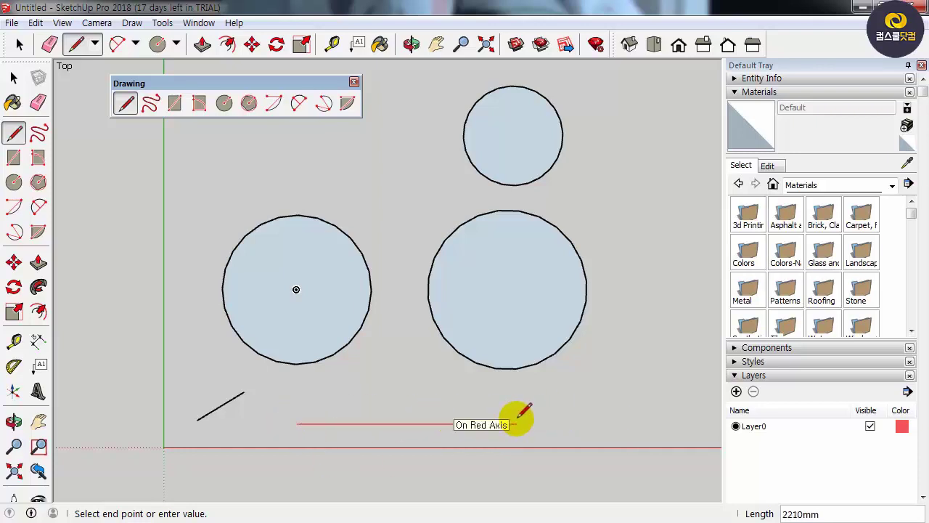
pyautogui.write('1500')
pyautogui.press('Return')
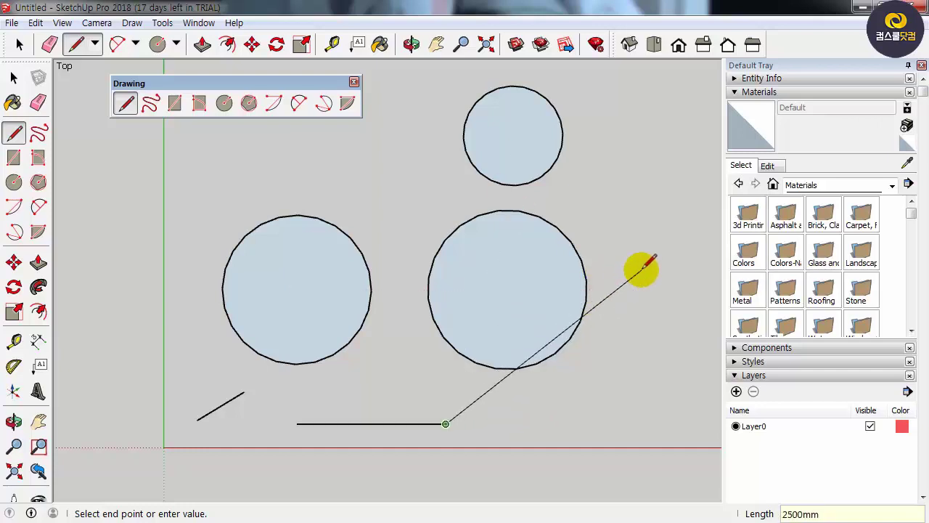
pyautogui.press('Escape')
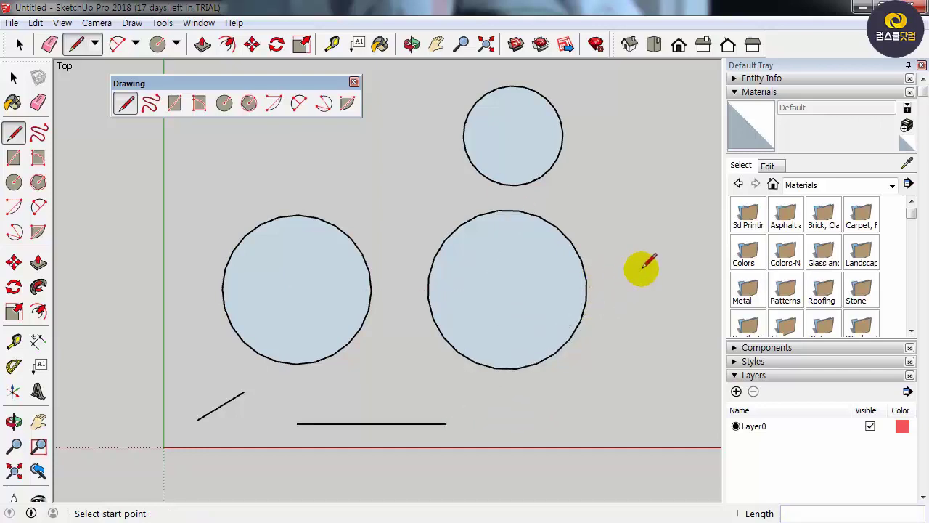
pyautogui.press('h')
pyautogui.moveTo(324, 196); pyautogui.dragTo(229, 327)
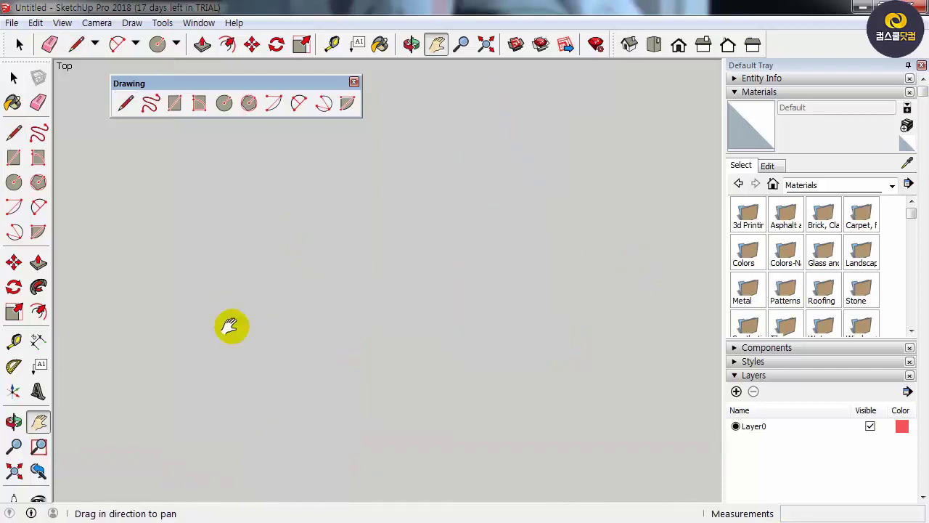
# - Draw an inscribed six-sided polygon with a radius of about 770 mm in the empty area
pyautogui.click(249, 105)
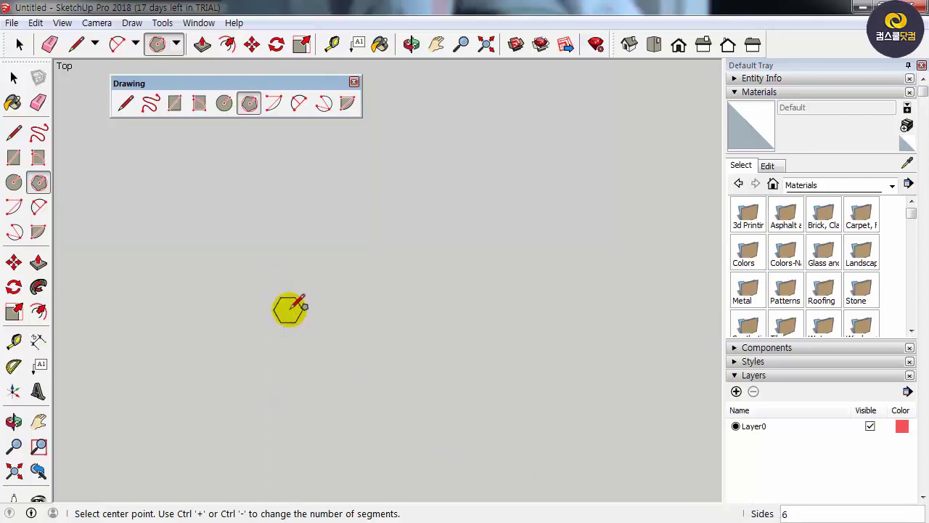
pyautogui.click(189, 235)
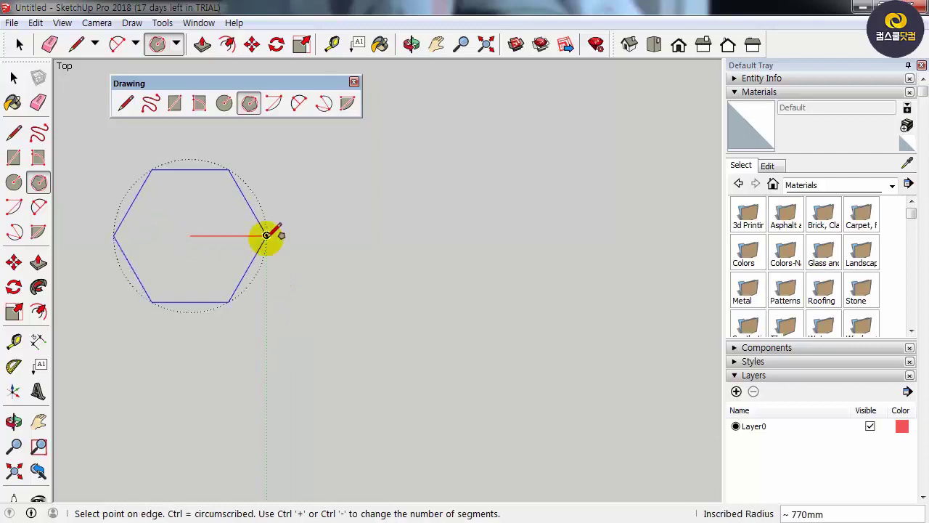
pyautogui.click(267, 235)
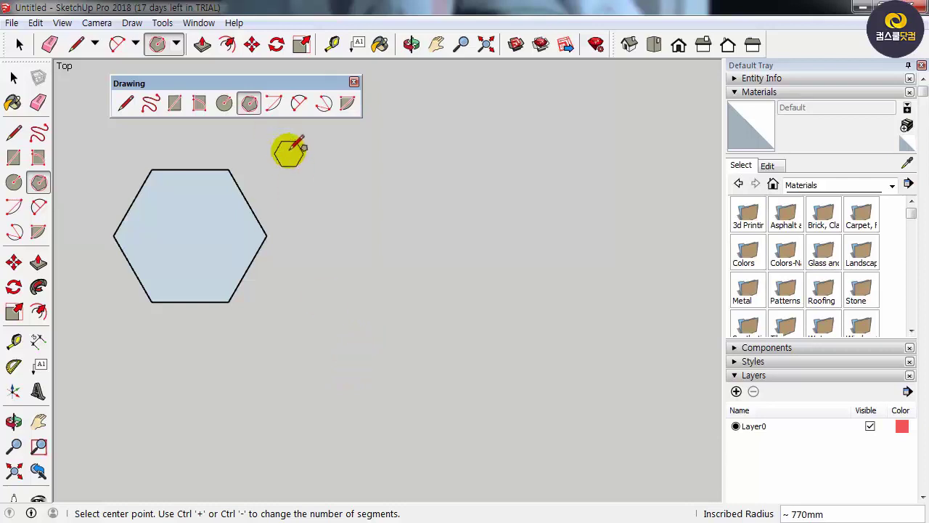
# - Draw a five-sided inscribed polygon with a radius of about 765 mm to the right of the hexagon, level with its centre
pyautogui.click(224, 104)
pyautogui.click(249, 106)
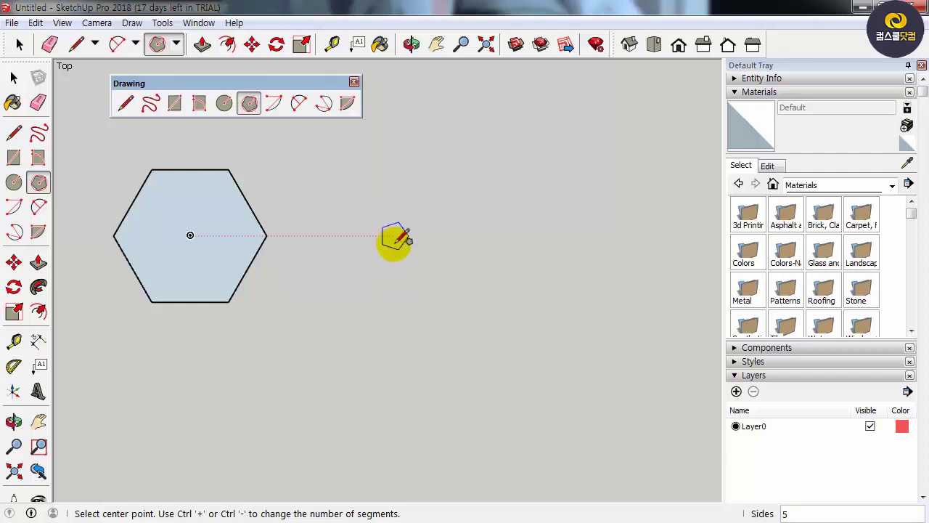
pyautogui.click(403, 235)
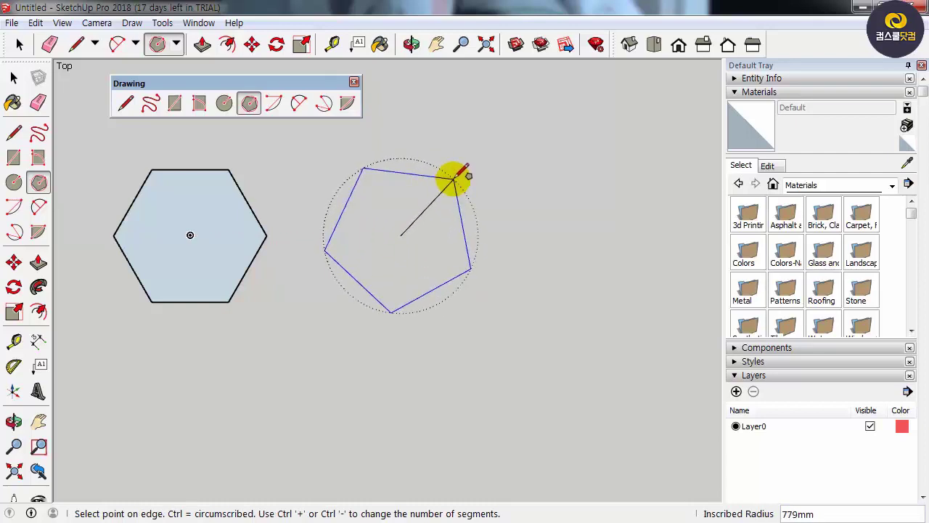
pyautogui.click(447, 294)
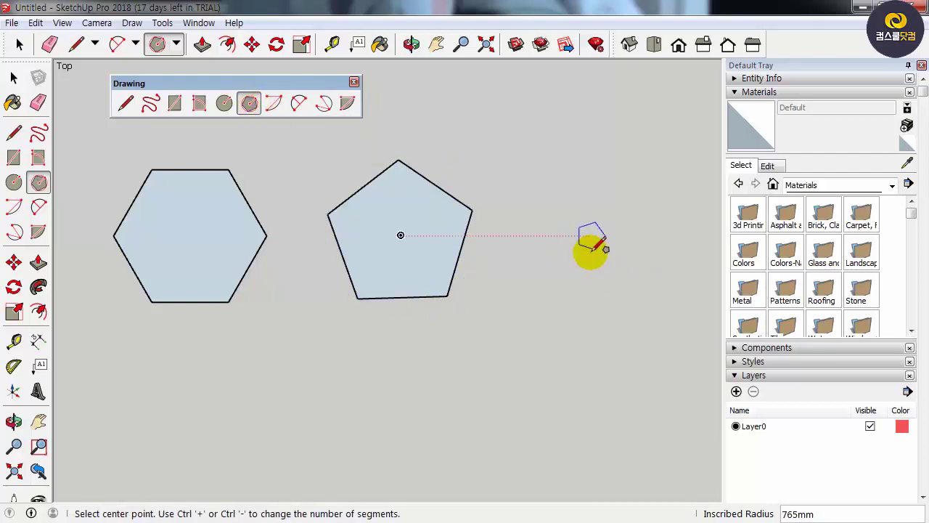
# - Draw an inscribed pentagon of about 922 mm radius right of the first pentagon, switching between circumscribed and inscribed before placing it
pyautogui.click(590, 236)
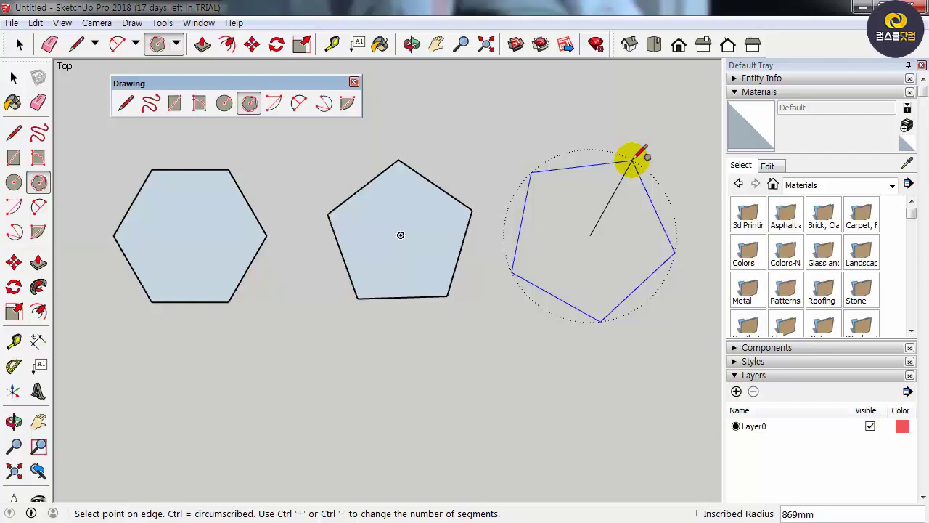
pyautogui.press('ctrl')
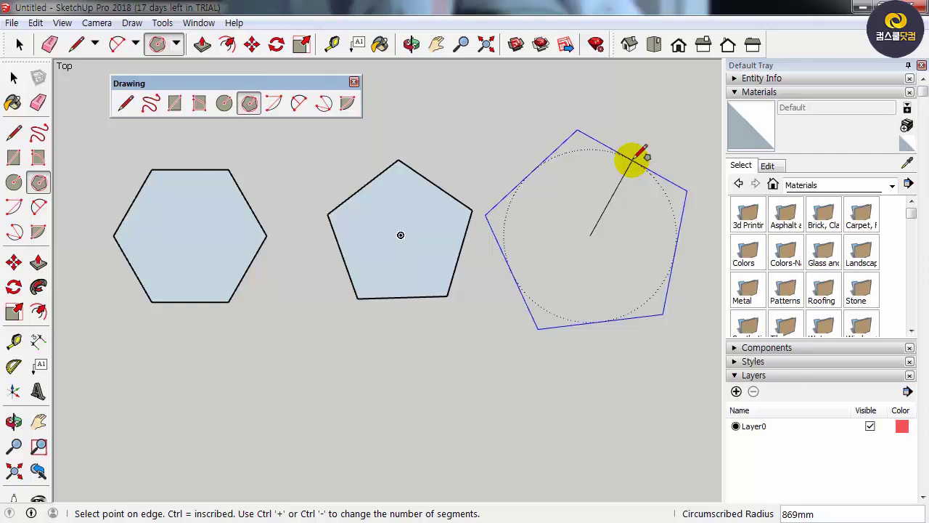
pyautogui.press('ctrl')
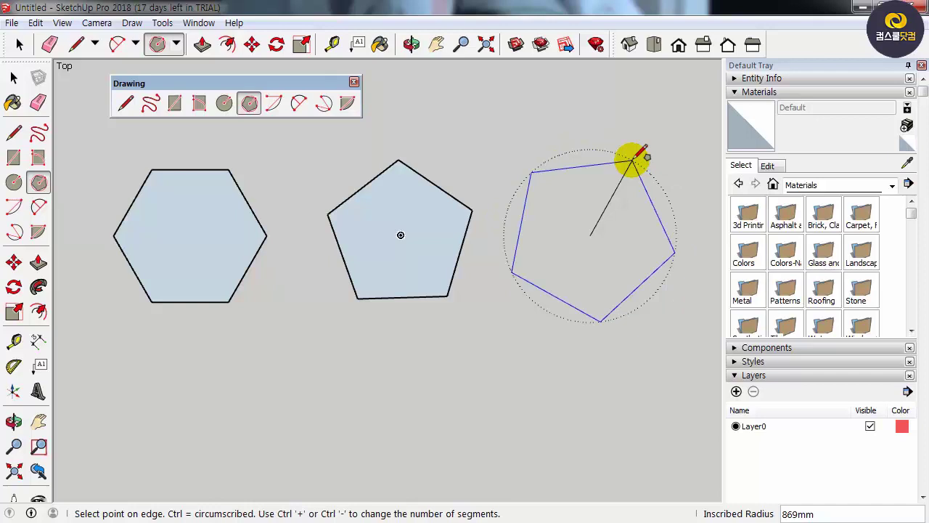
pyautogui.press('ctrl')
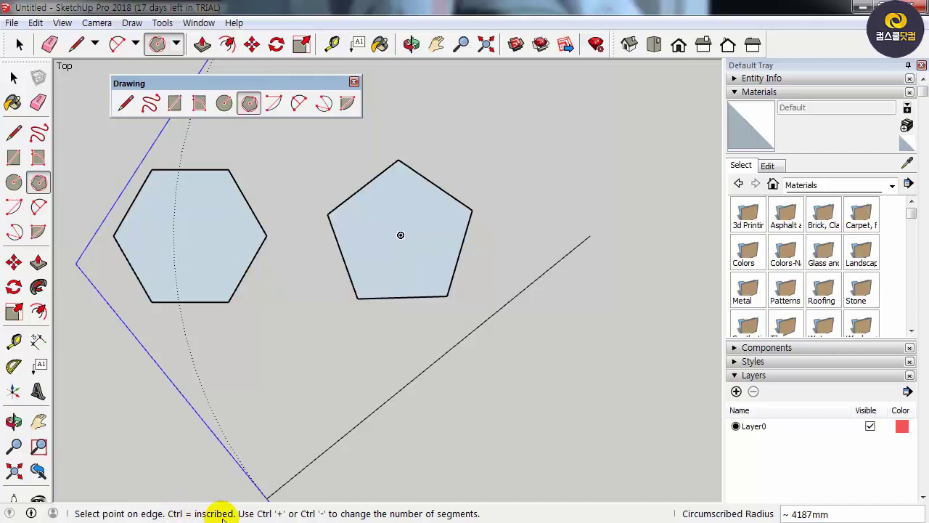
pyautogui.press('ctrl')
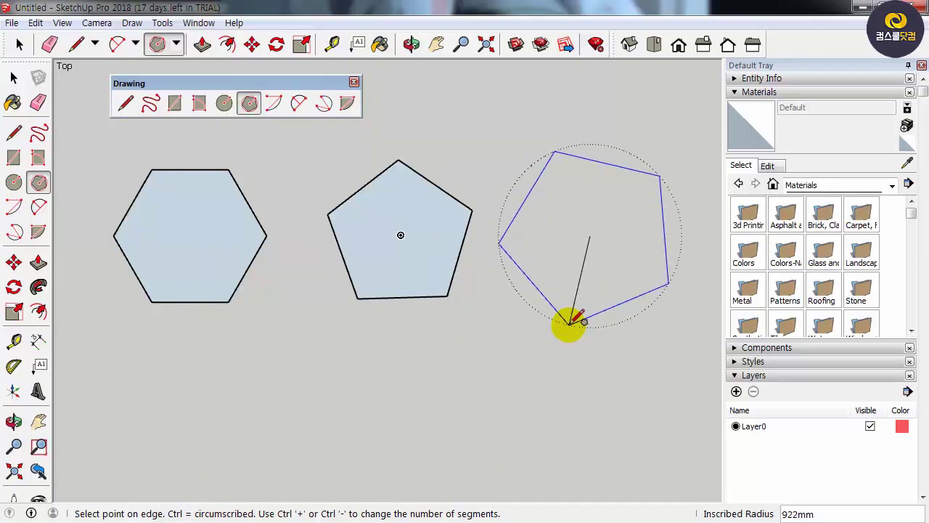
pyautogui.click(570, 324)
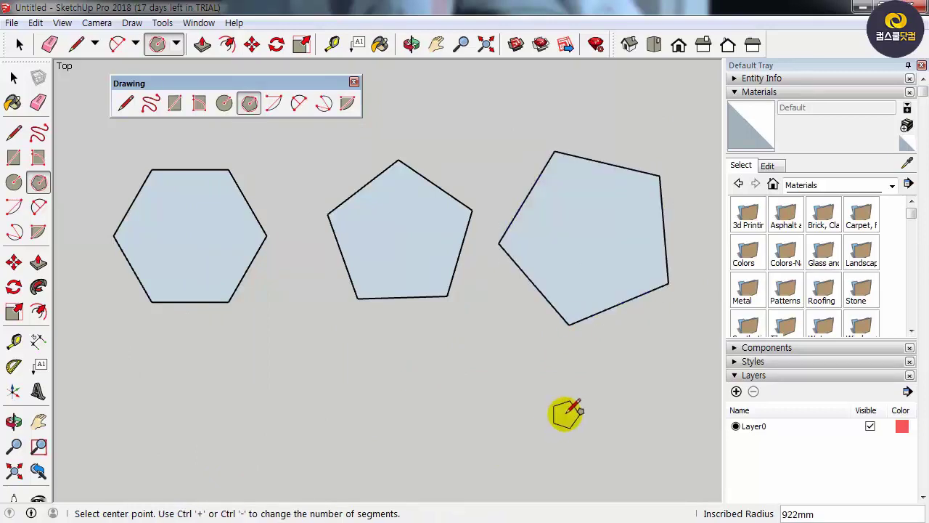
# - Draw a centre-point arc sweeping about 113.6 degrees in the empty area below the polygons, starting level with and right of its centre
pyautogui.click(39, 422)
pyautogui.moveTo(301, 416); pyautogui.dragTo(264, 257)
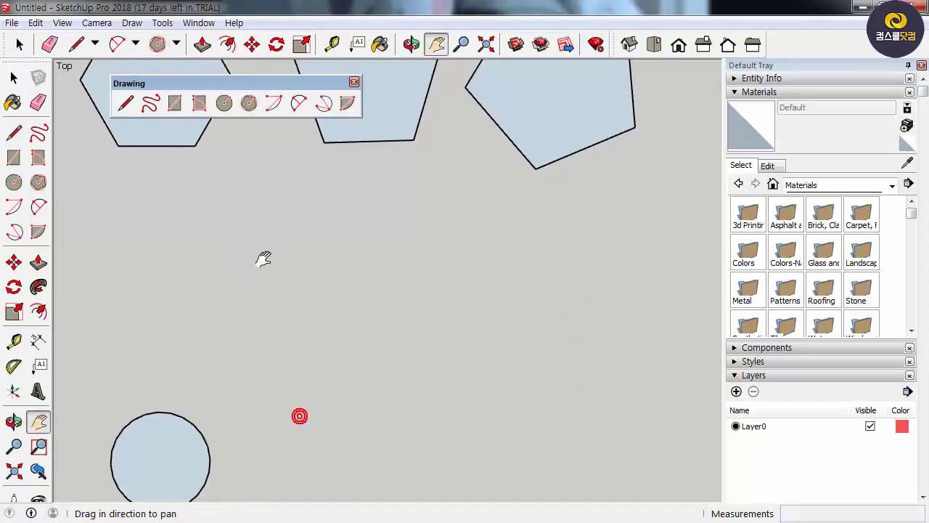
pyautogui.click(270, 105)
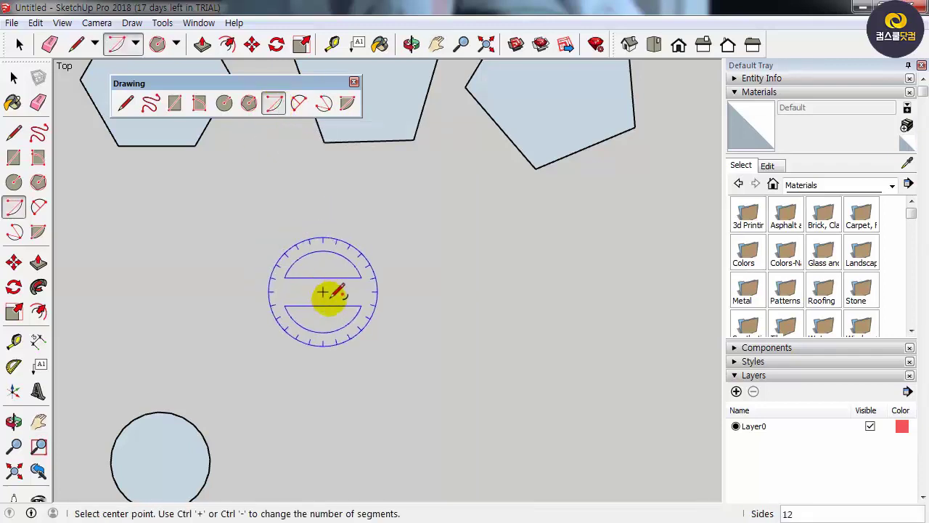
pyautogui.click(330, 276)
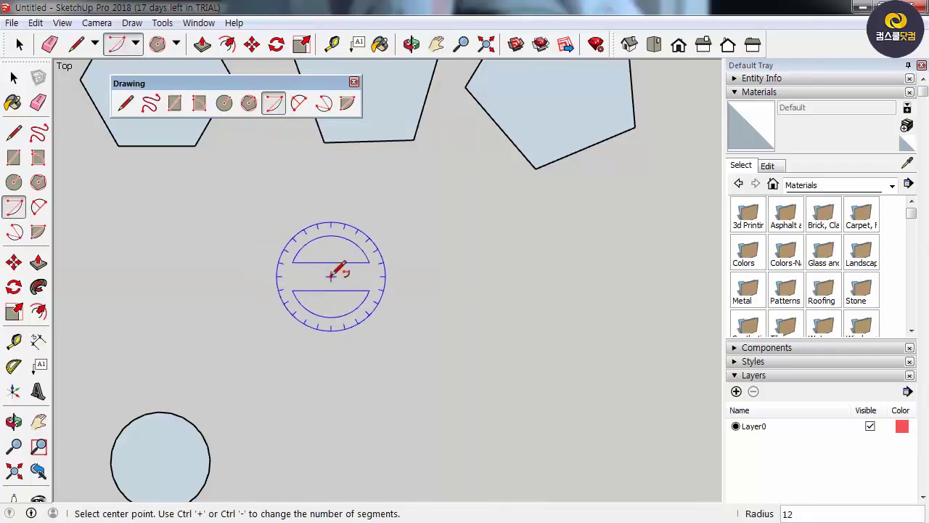
pyautogui.click(468, 275)
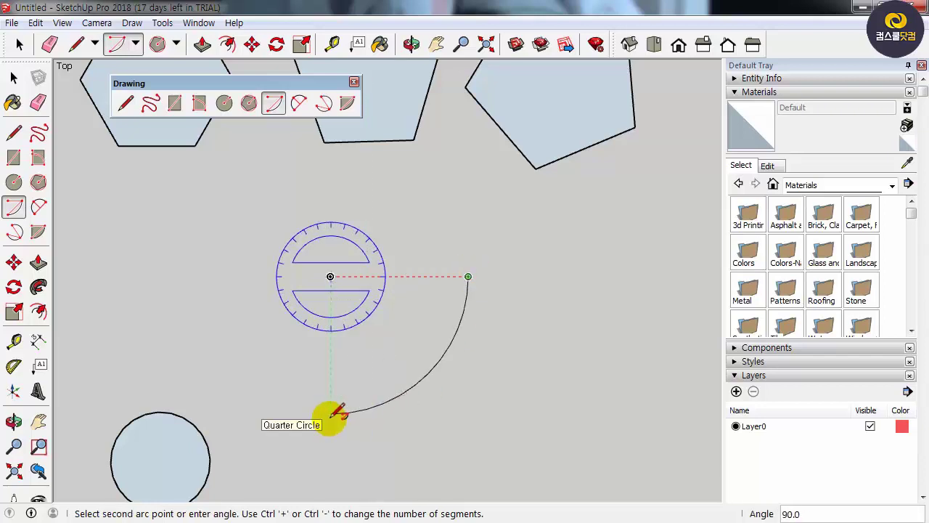
pyautogui.click(275, 403)
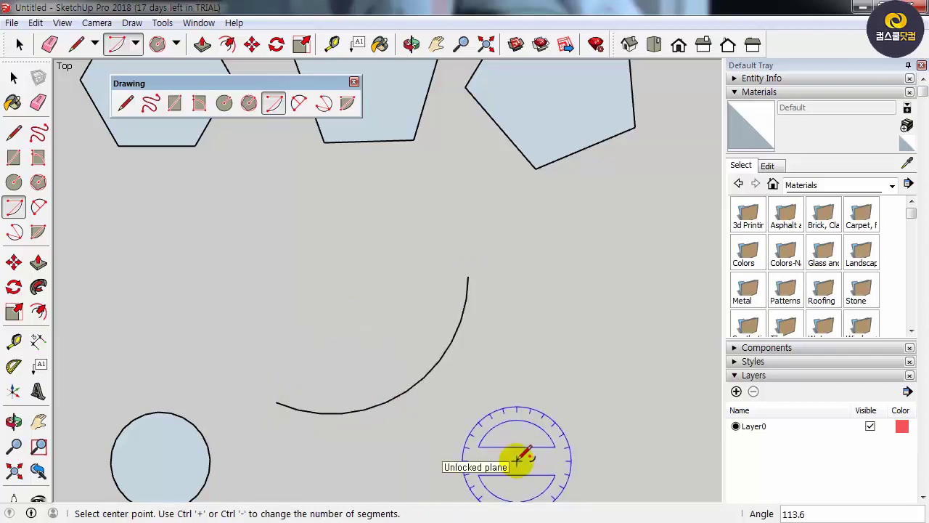
# - Draw a second centre-point arc sweeping about 105 degrees to the right of the first arc, below the larger pentagon
pyautogui.scroll(-2, 287, 342)
pyautogui.click(488, 321)
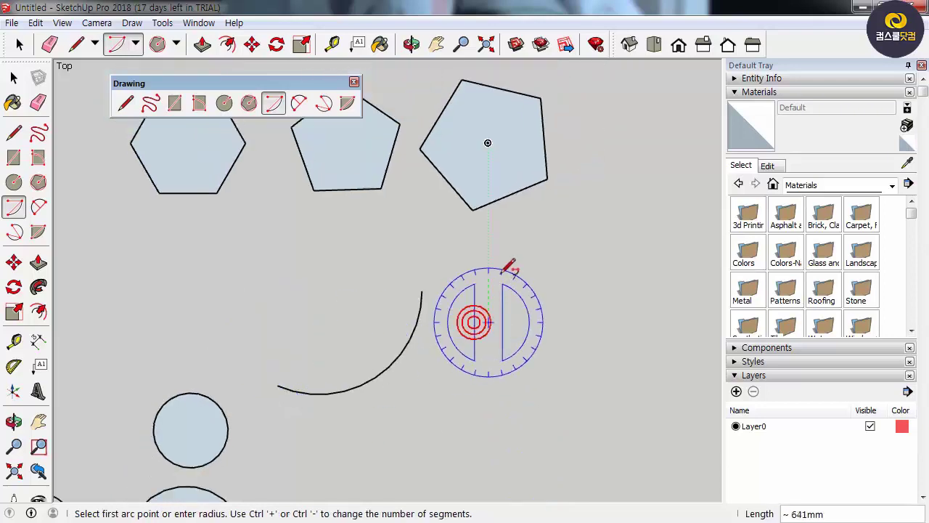
pyautogui.click(552, 265)
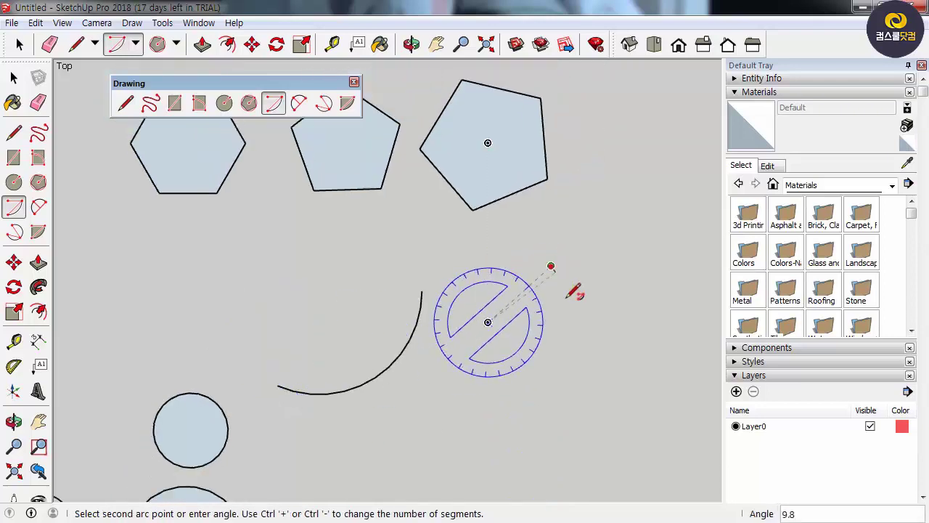
pyautogui.click(551, 436)
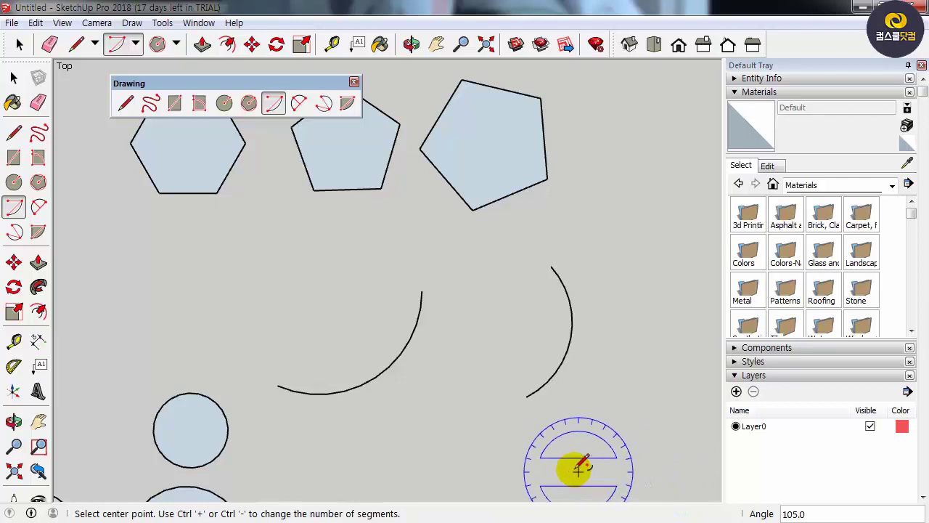
# - Draw two 2-point arcs right of the existing arcs: one bulging left, and one above it bulging downward by about 613 mm
pyautogui.click(39, 421)
pyautogui.moveTo(483, 292); pyautogui.dragTo(103, 266)
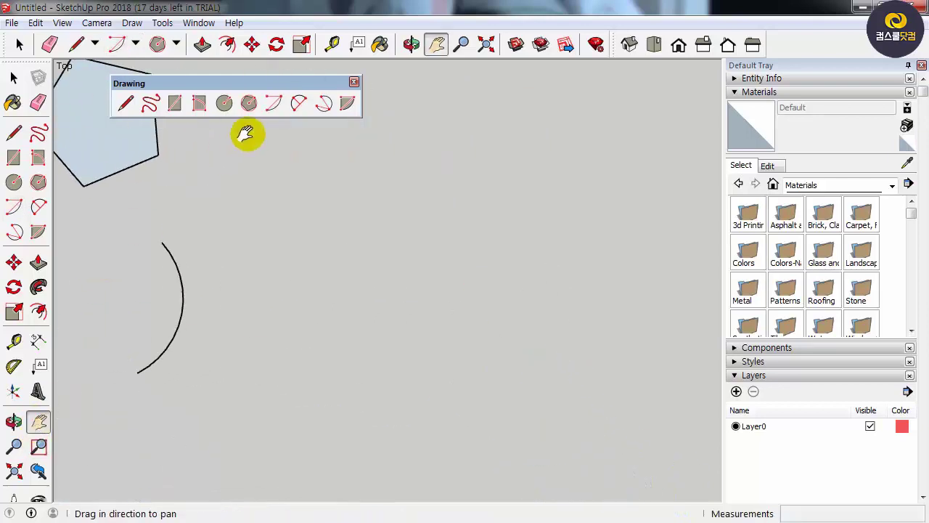
pyautogui.click(297, 106)
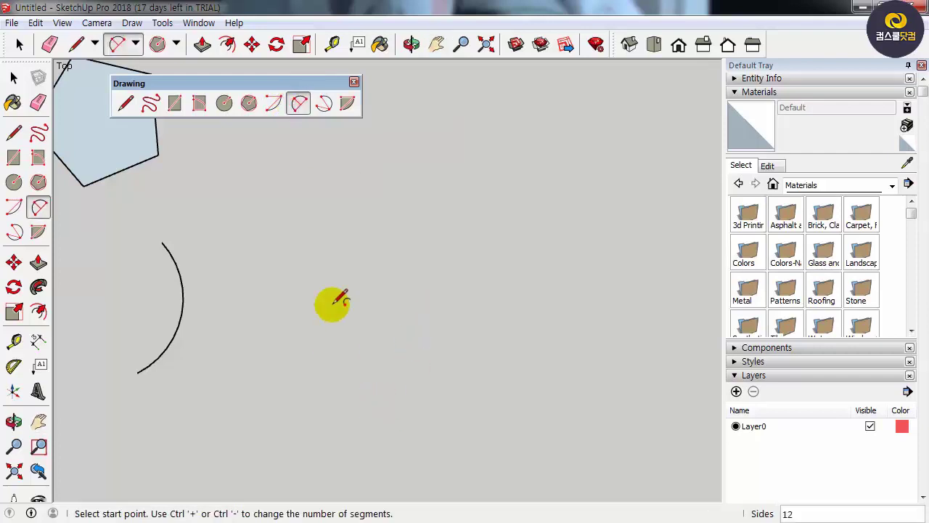
pyautogui.click(433, 253)
pyautogui.moveTo(536, 317); pyautogui.dragTo(407, 344)
pyautogui.moveTo(166, 366); pyautogui.dragTo(383, 179)
pyautogui.moveTo(556, 141); pyautogui.dragTo(476, 170)
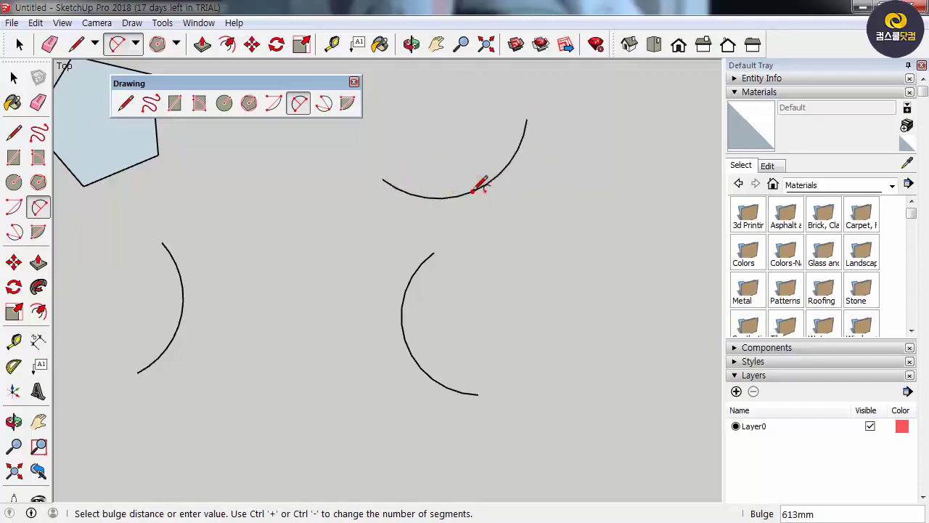
pyautogui.click(473, 190)
# - Draw a 3-point arc with an angle of 120 degrees in the empty area right of the two 2-point arcs
pyautogui.click(38, 423)
pyautogui.moveTo(452, 264); pyautogui.dragTo(172, 325)
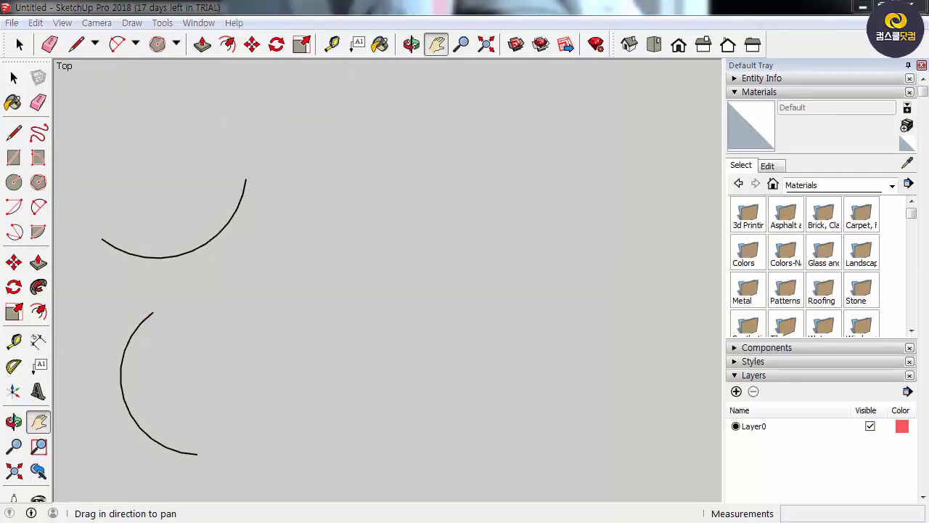
pyautogui.click(14, 77)
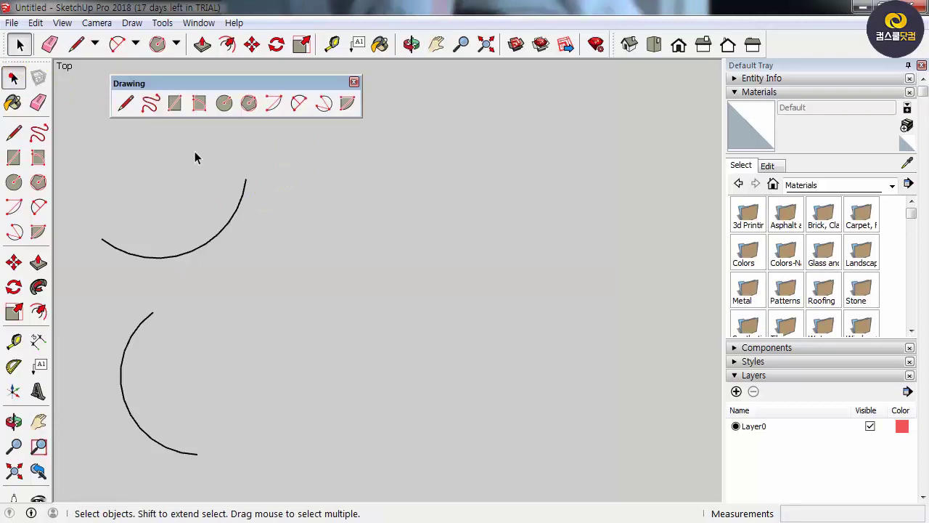
pyautogui.click(323, 106)
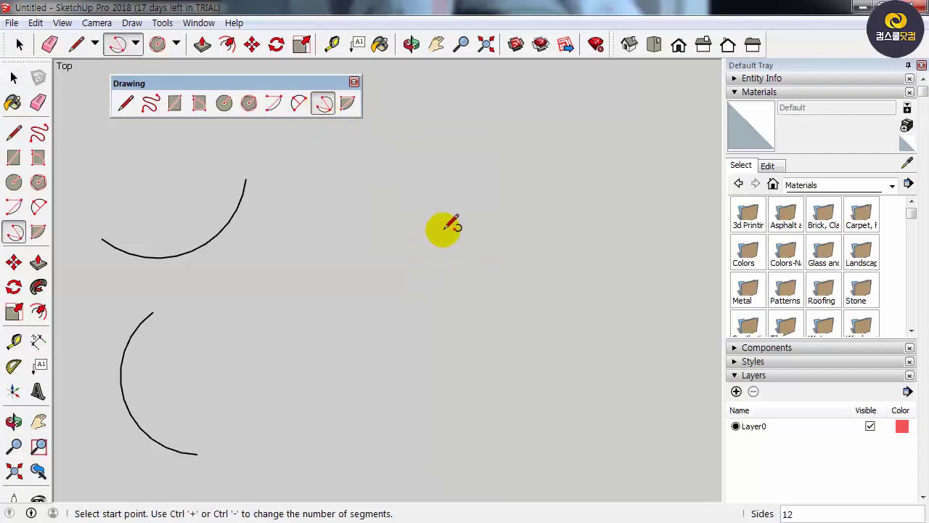
pyautogui.click(392, 219)
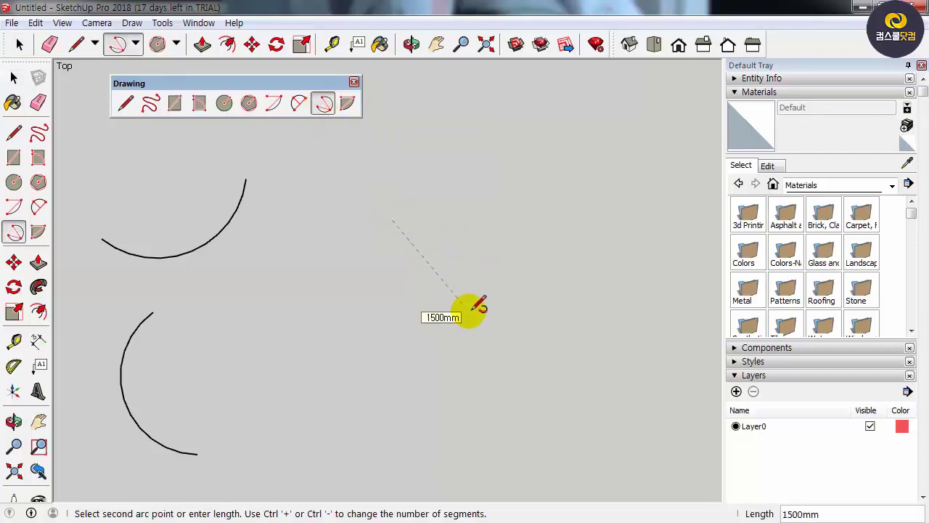
pyautogui.click(443, 294)
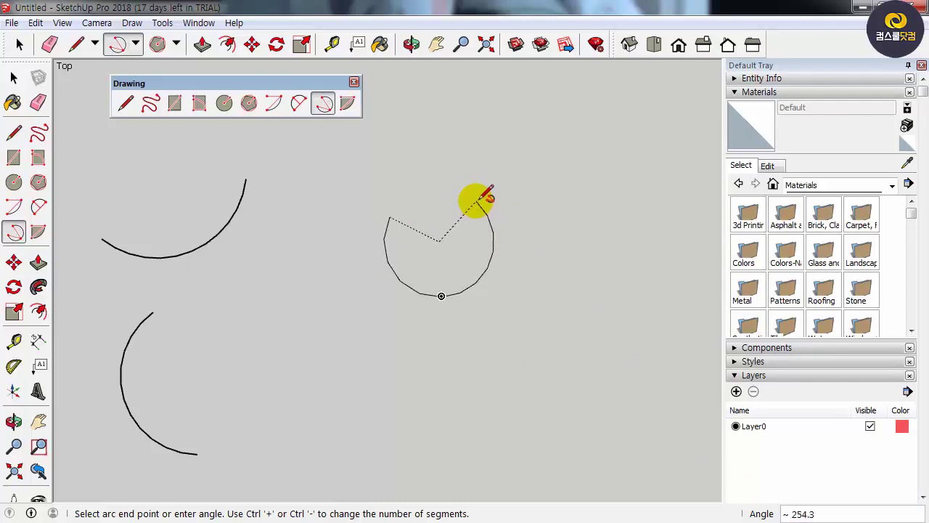
pyautogui.press('Return')
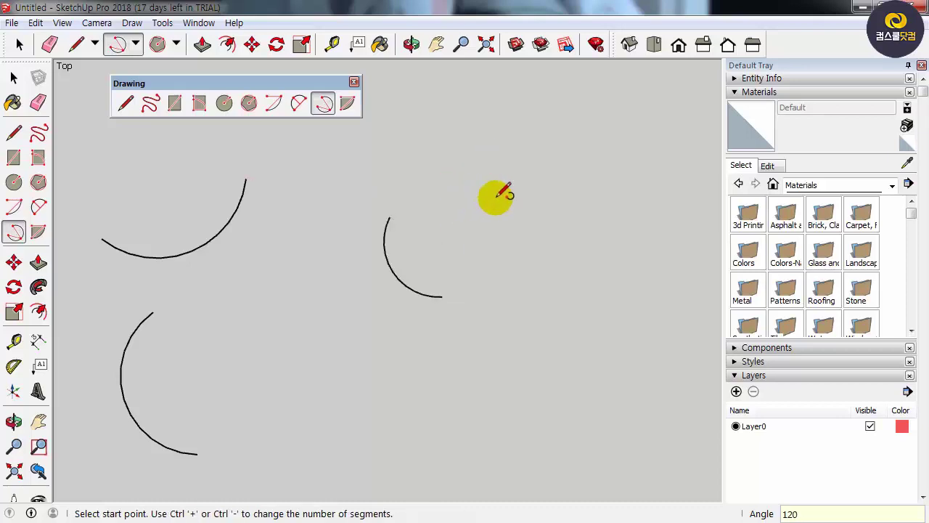
# - Draw a 3-point arc with an angle of 270 degrees to the right of the 120-degree arc
pyautogui.click(495, 198)
pyautogui.click(607, 197)
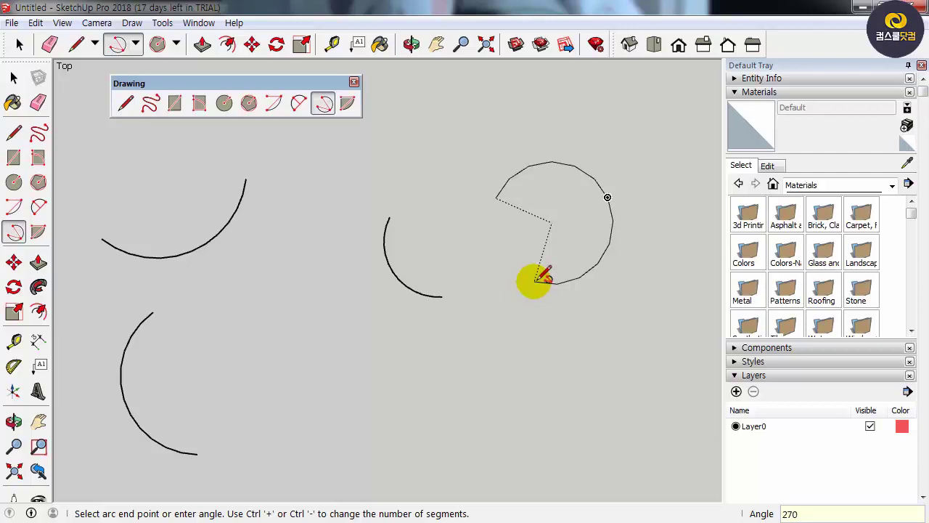
pyautogui.click(537, 280)
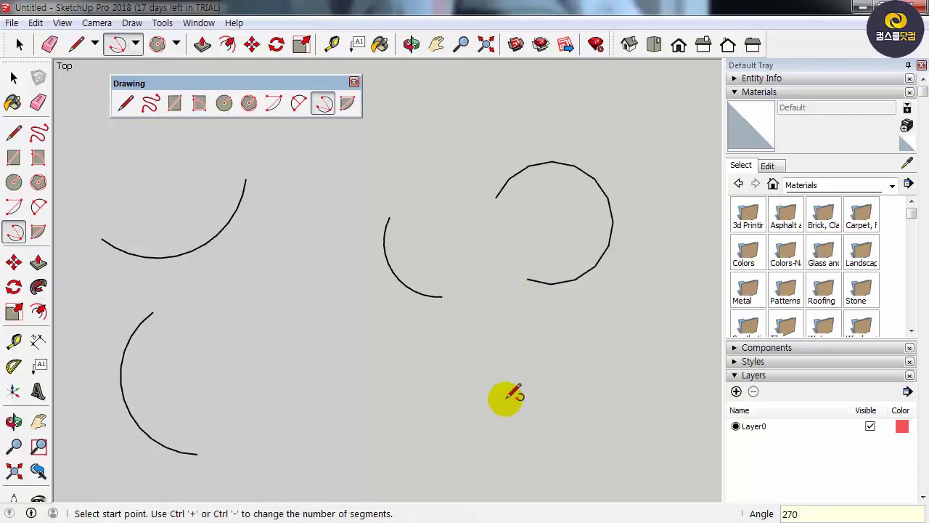
# - Draw another 3-point arc with an angle of 120 degrees below the first one, bulging upward
pyautogui.click(322, 351)
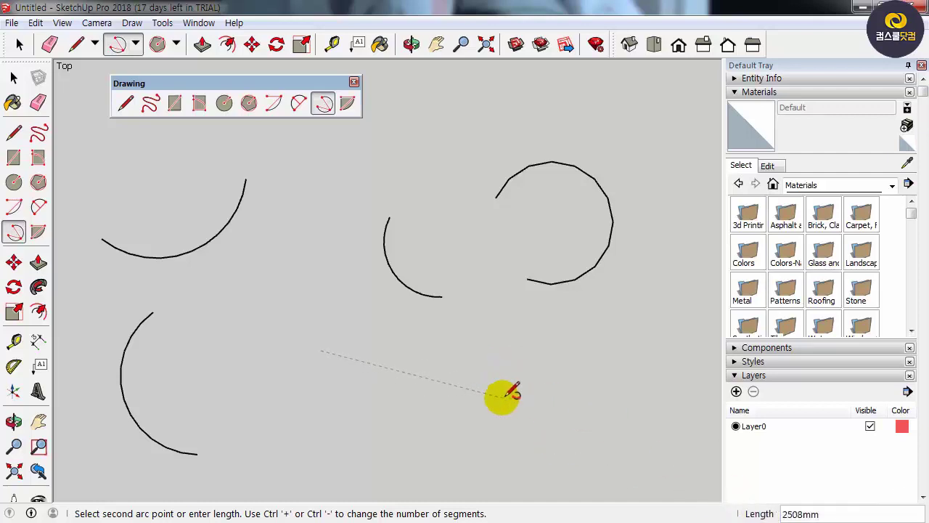
pyautogui.click(436, 350)
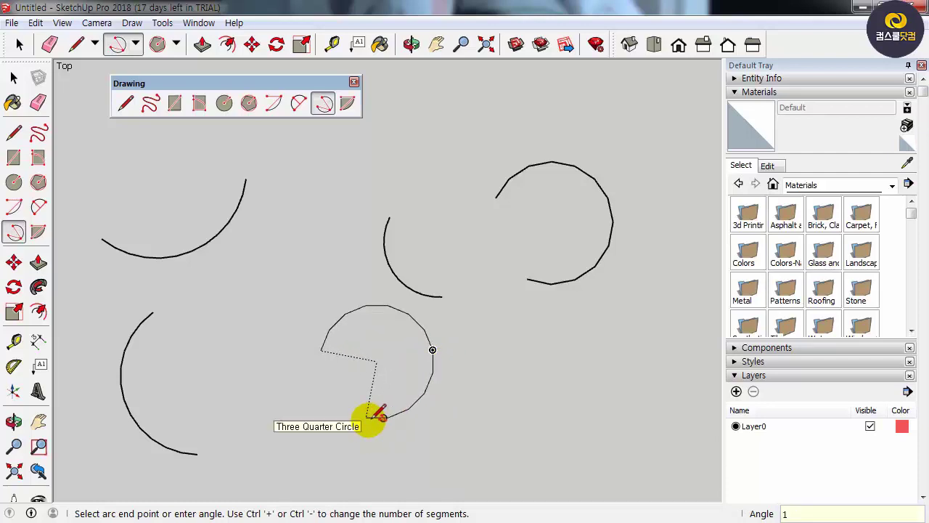
pyautogui.click(377, 415)
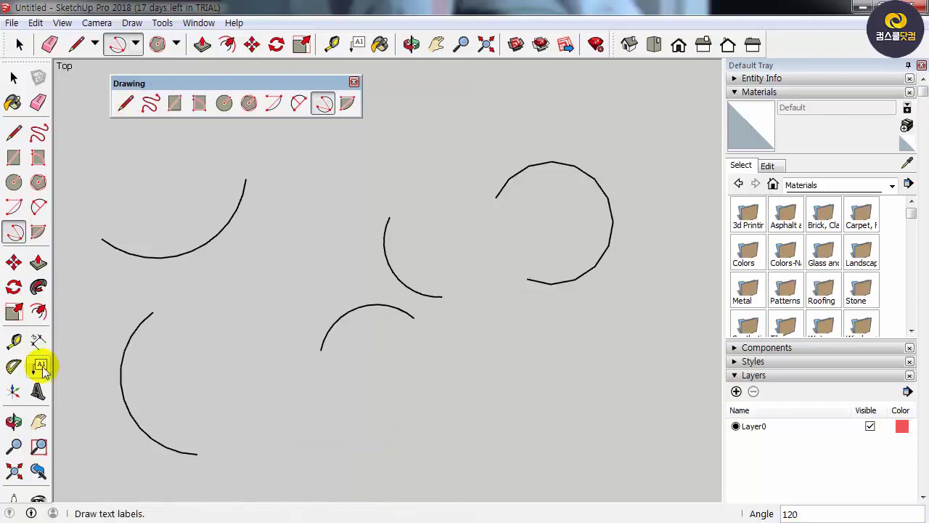
pyautogui.click(38, 423)
pyautogui.moveTo(531, 288); pyautogui.dragTo(104, 194)
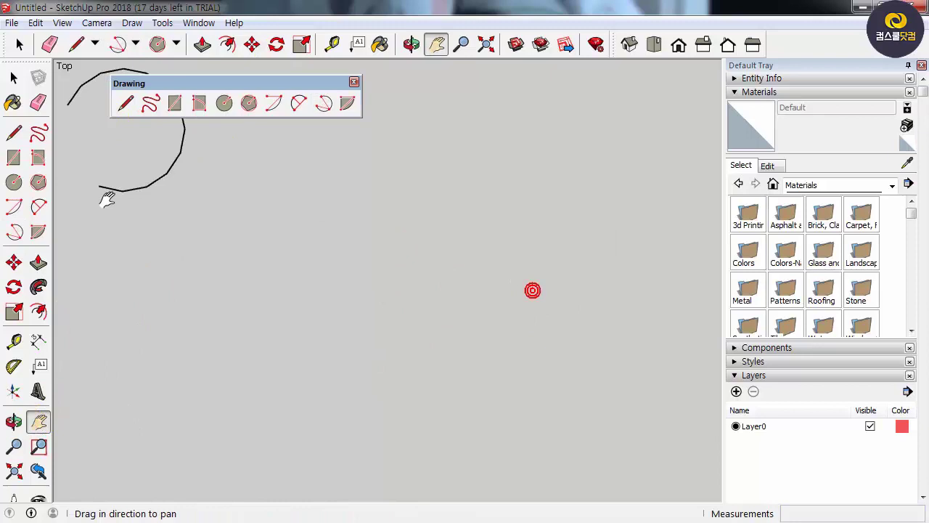
# - Draw a pie-shaped face with an angle of about 258 degrees in the empty area below and right of the existing arcs
pyautogui.click(348, 104)
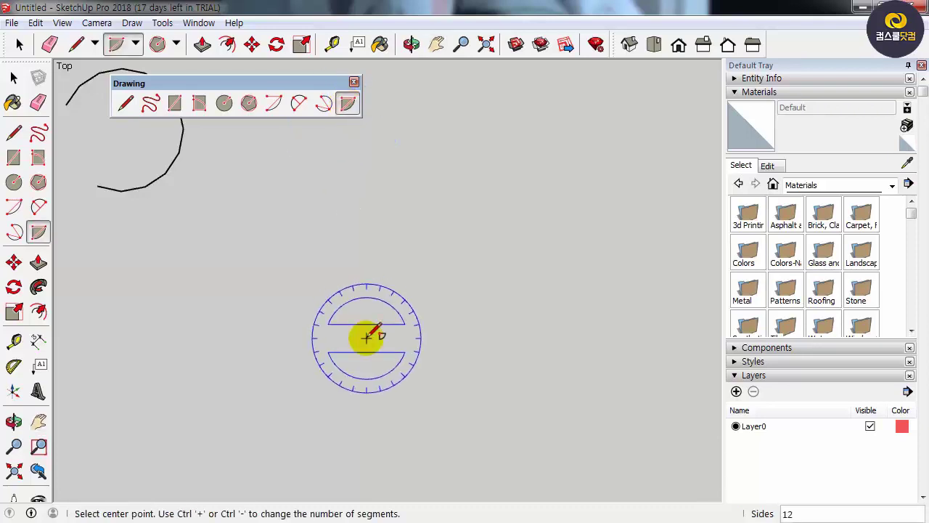
pyautogui.click(337, 354)
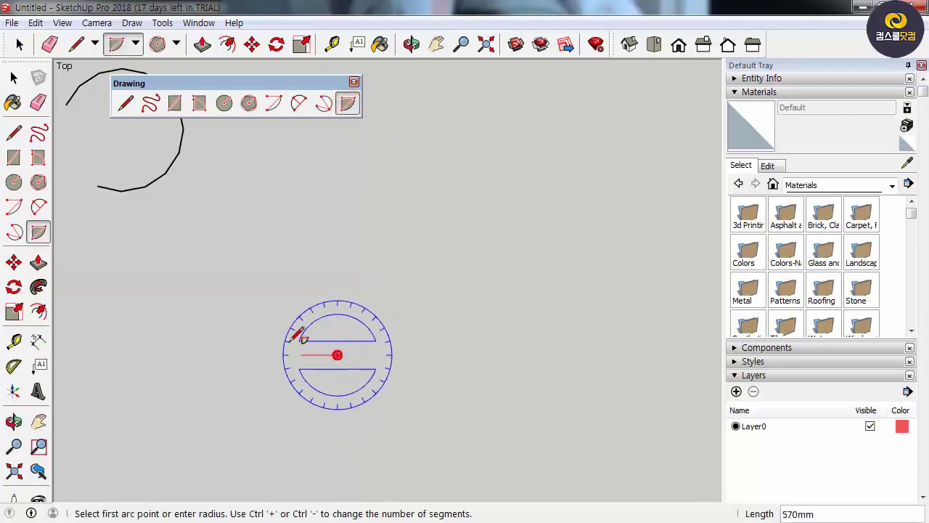
pyautogui.click(249, 290)
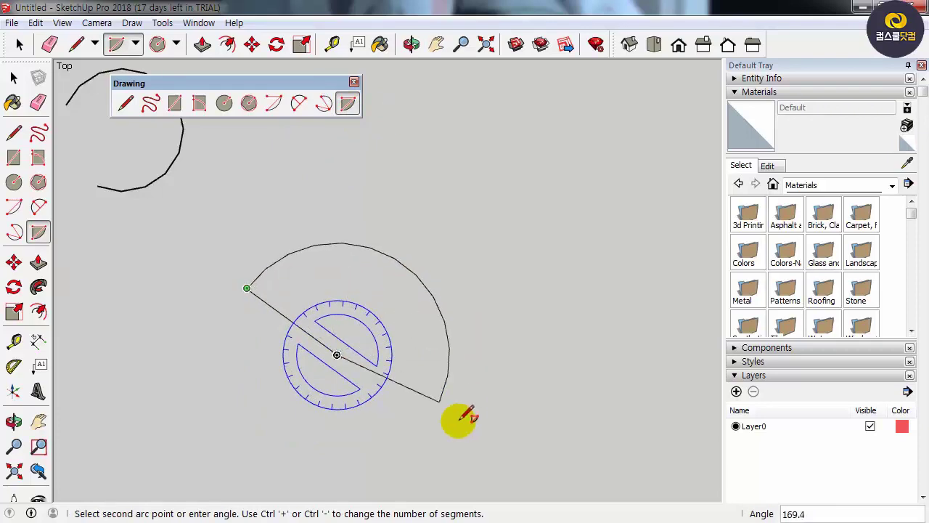
pyautogui.click(297, 456)
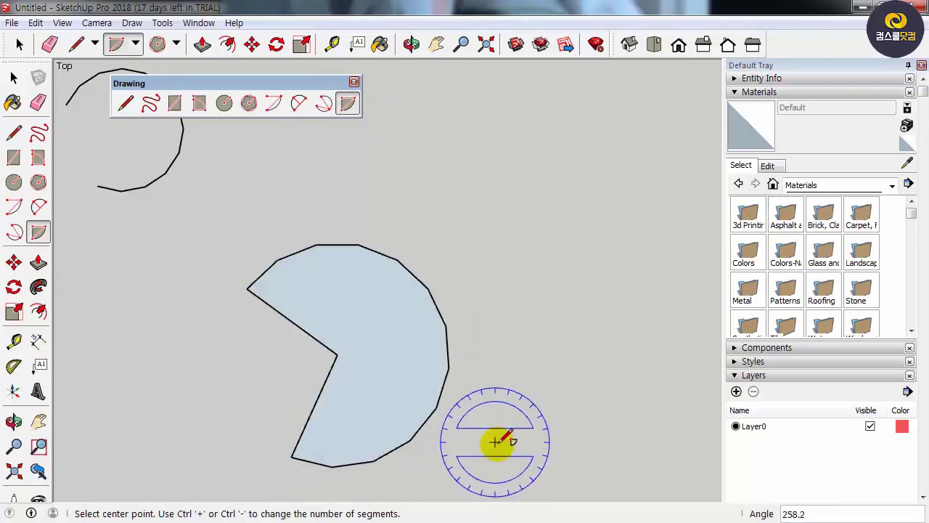
# - Select the pie's face, clear the selection, and select the 270-degree 3-point arc for comparison
pyautogui.click(13, 78)
pyautogui.click(383, 307)
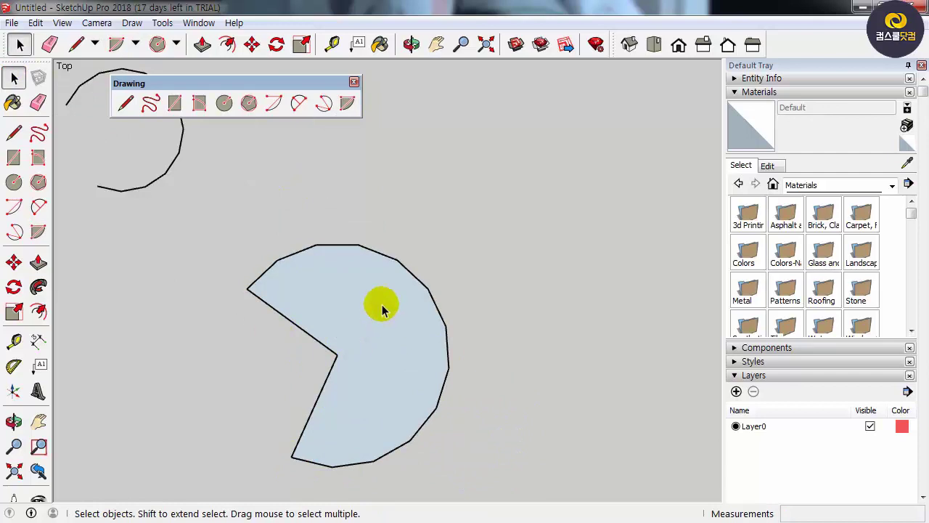
pyautogui.click(250, 365)
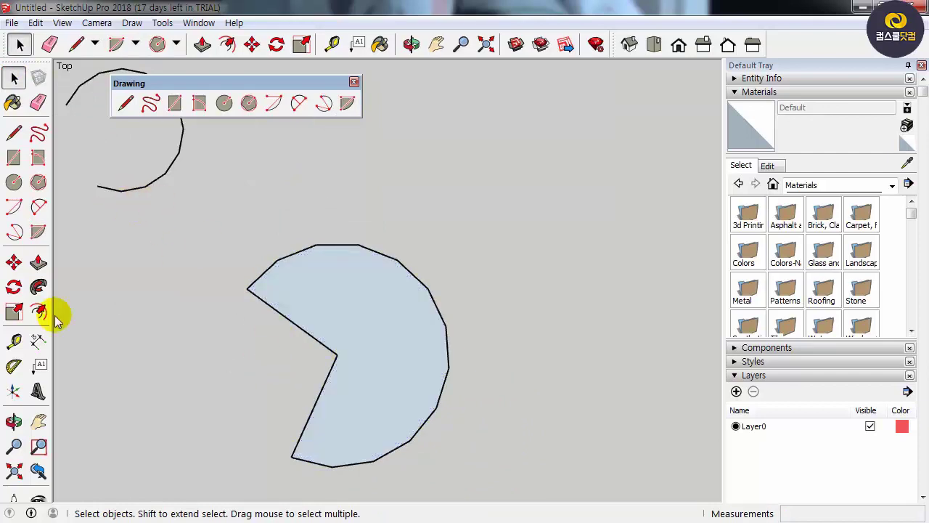
pyautogui.click(39, 420)
pyautogui.moveTo(97, 304); pyautogui.dragTo(175, 358)
pyautogui.click(14, 78)
pyautogui.click(228, 217)
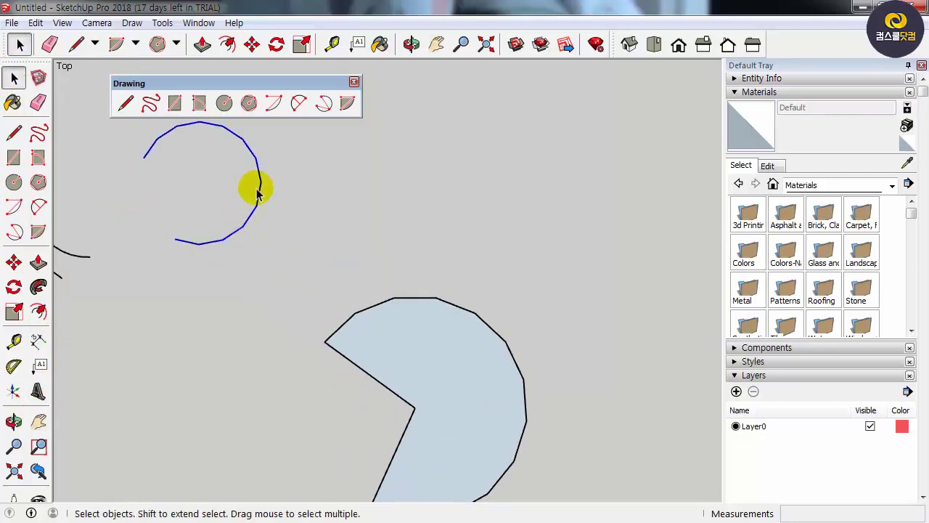
# - Select the pie's curved edge, its face and its two straight edges one at a time
pyautogui.click(38, 420)
pyautogui.moveTo(331, 438); pyautogui.dragTo(264, 311)
pyautogui.click(14, 77)
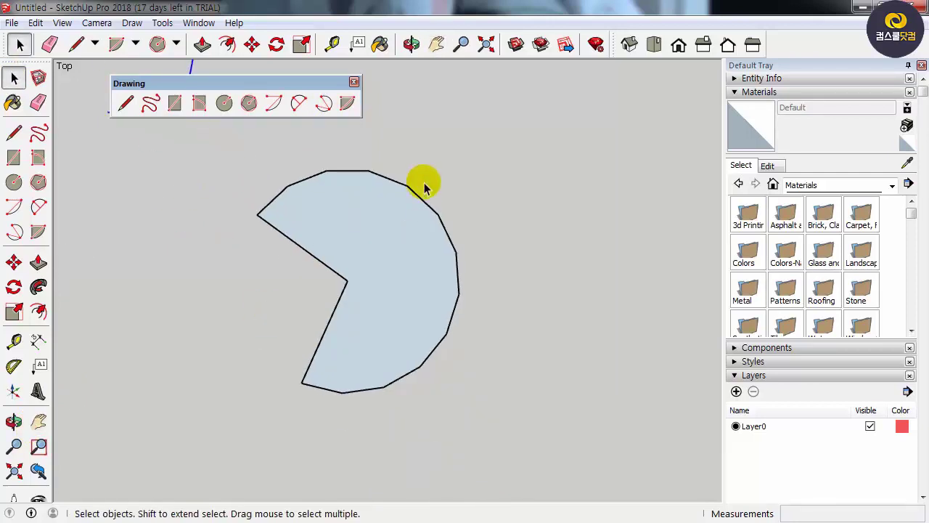
pyautogui.click(425, 205)
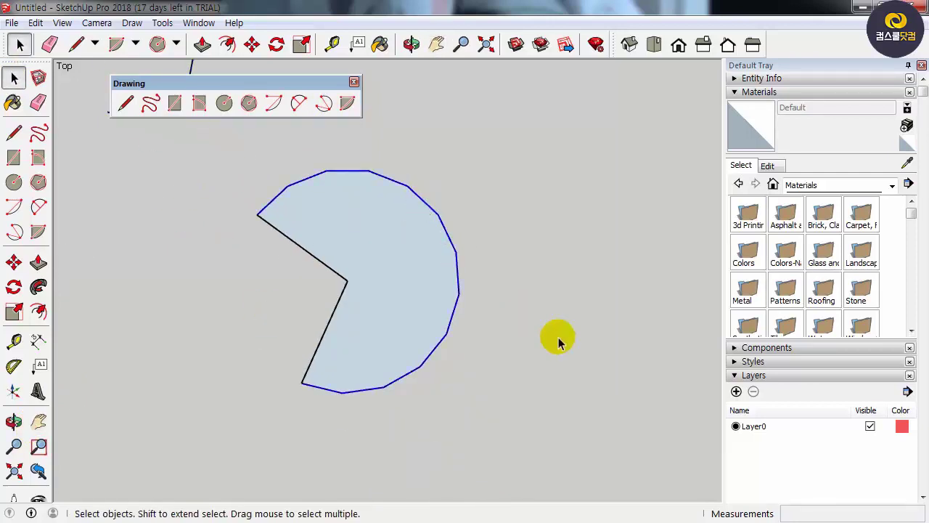
pyautogui.click(393, 310)
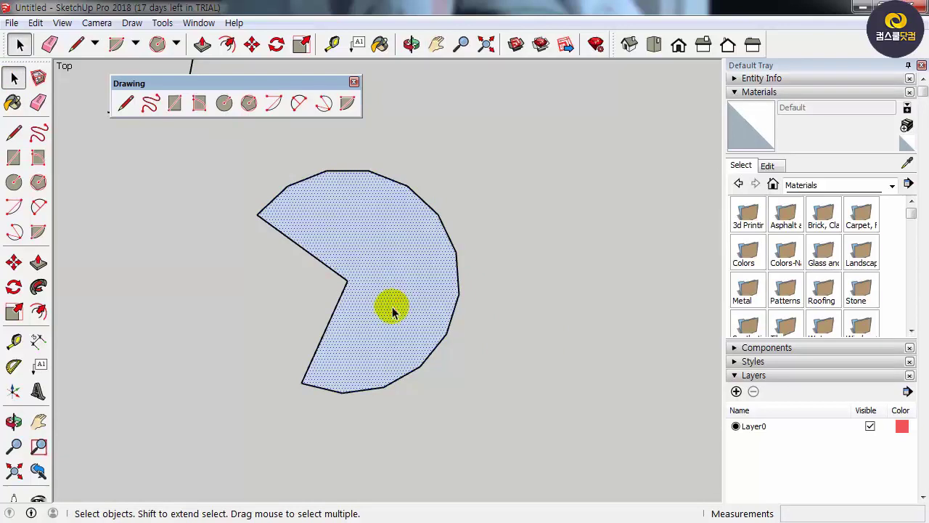
pyautogui.click(331, 318)
pyautogui.click(319, 262)
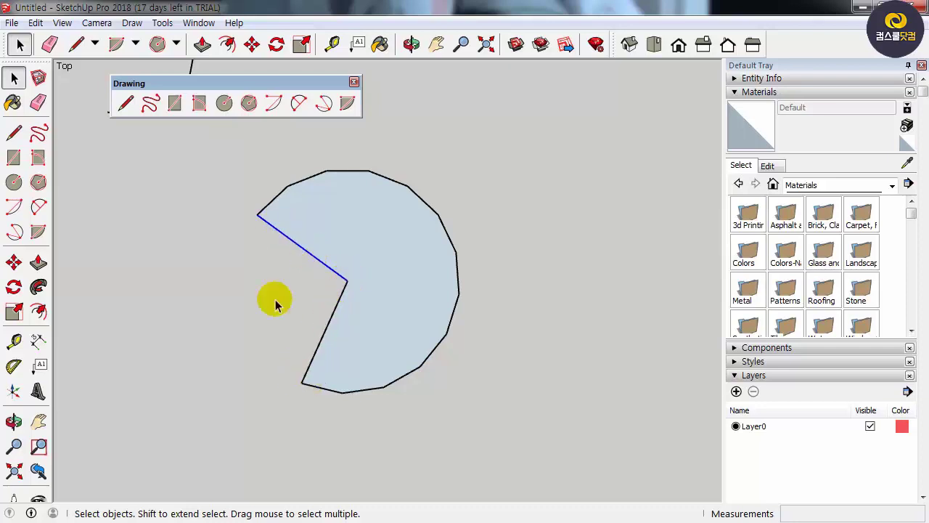
# - Select both straight edges of the pie together
pyautogui.click(332, 303)
pyautogui.click(336, 272)
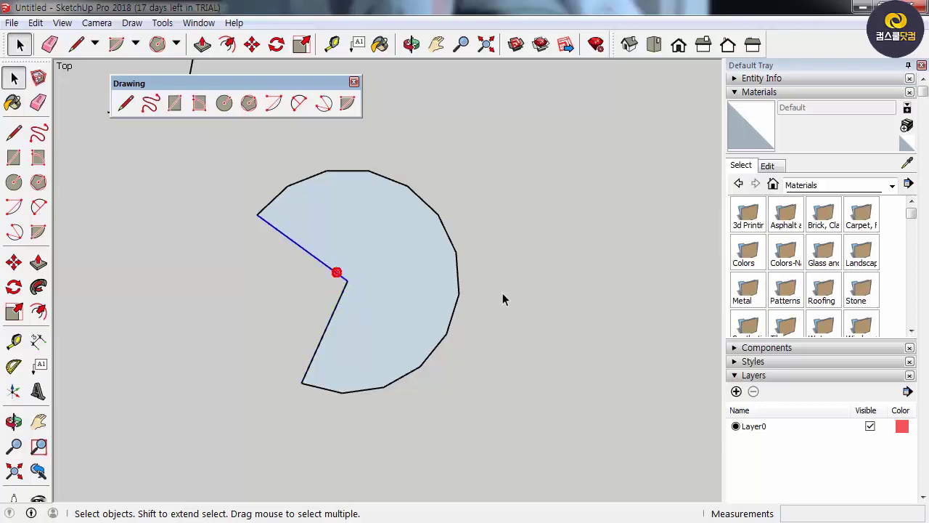
pyautogui.click(503, 298)
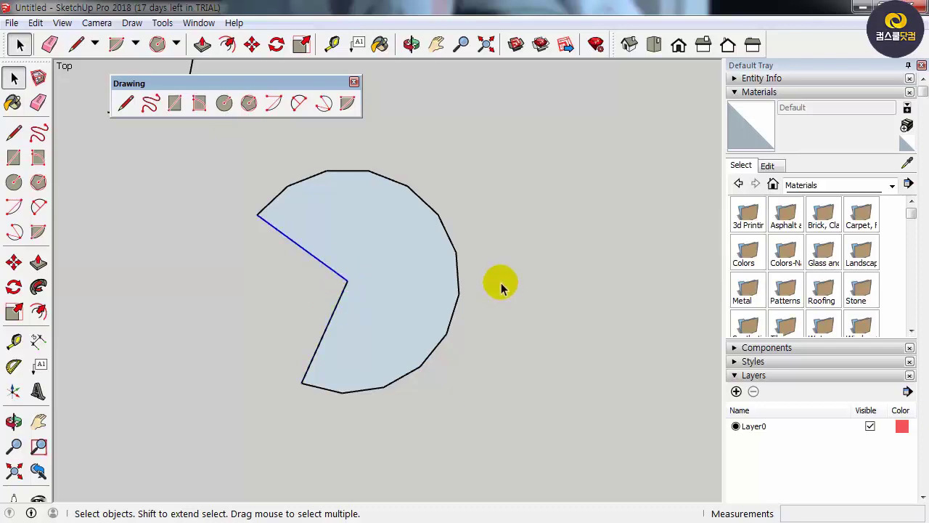
pyautogui.keyDown('shift'); pyautogui.click(340, 303); pyautogui.keyUp('shift')
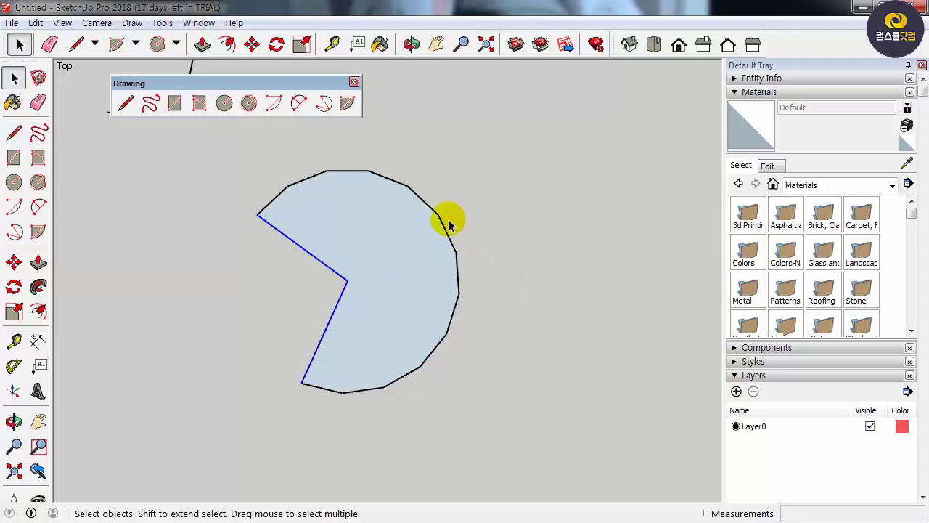
# - Select the pie's curved edge and its face individually, then clear the selection and fit all the drawn shapes in view
pyautogui.click(404, 304)
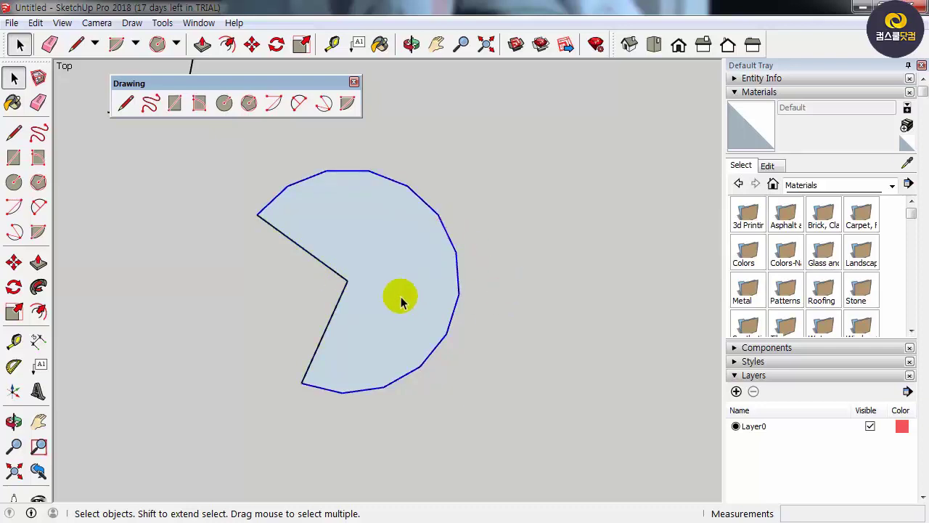
pyautogui.click(391, 266)
pyautogui.click(449, 275)
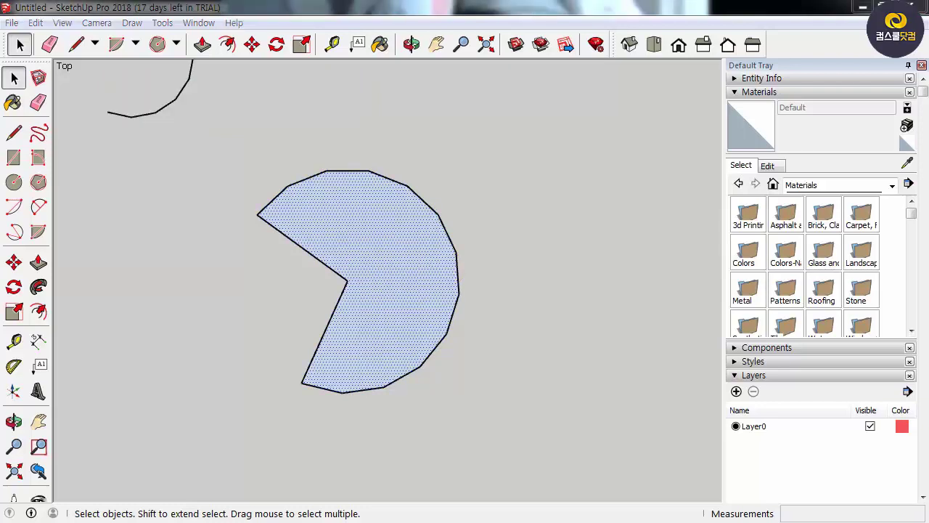
pyautogui.click(249, 234)
pyautogui.scroll(-2, 303, 314)
pyautogui.click(14, 469)
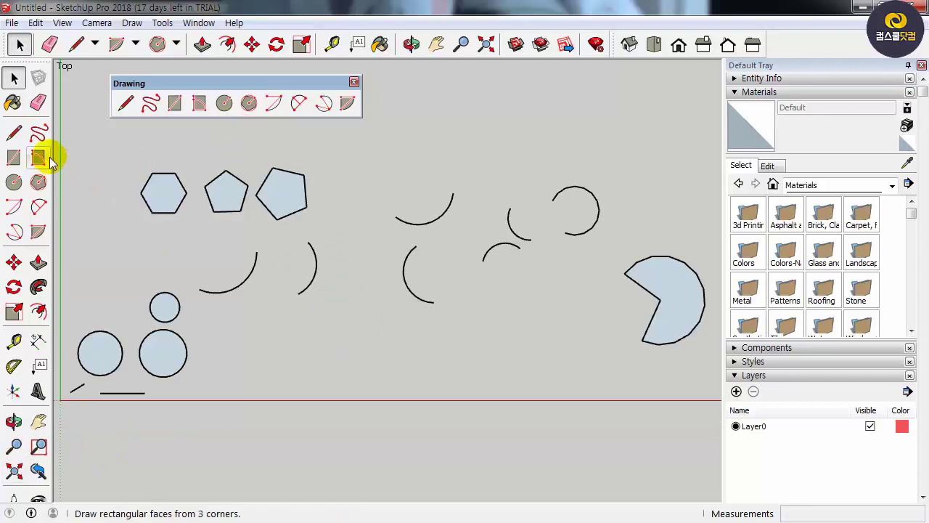
# - Show the Principal toolbar, place it below the Drawing toolbar, and close it again
pyautogui.scroll(2, 87, 151)
pyautogui.scroll(1, 137, 153)
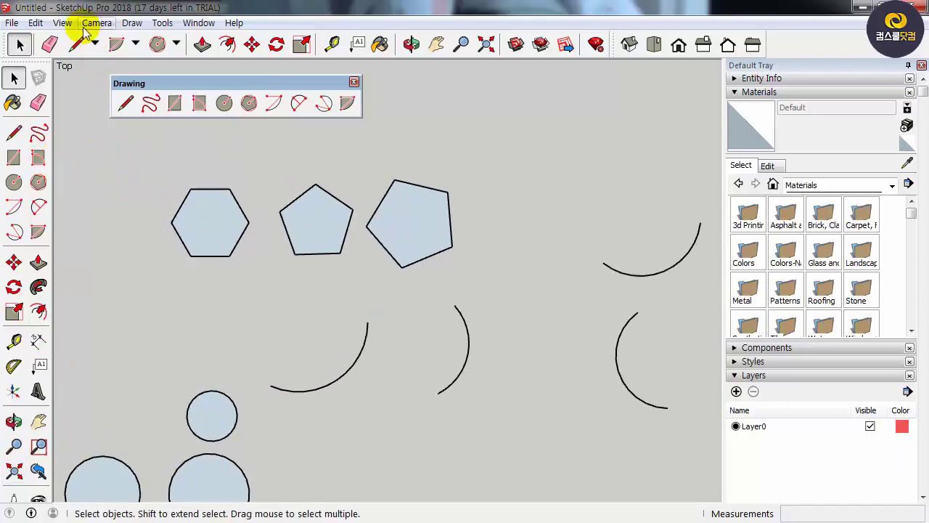
pyautogui.click(63, 23)
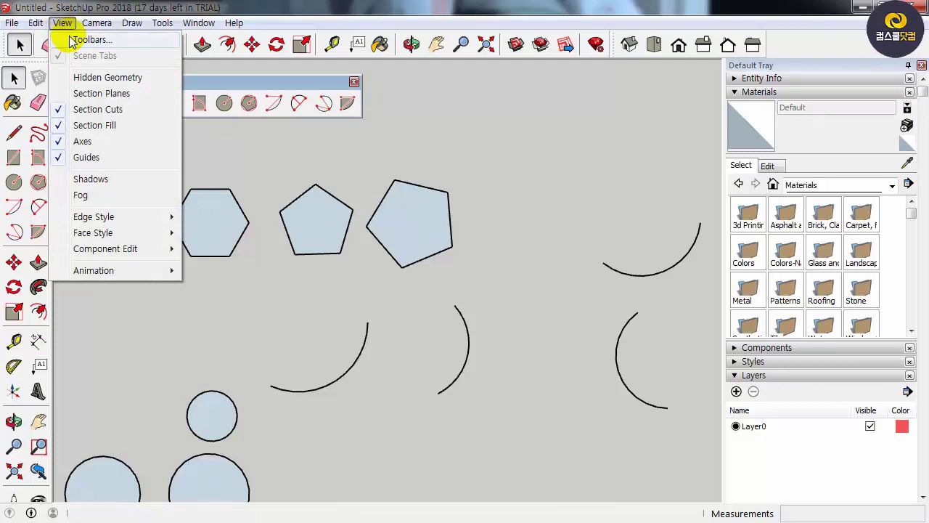
pyautogui.click(69, 36)
pyautogui.moveTo(82, 174); pyautogui.dragTo(498, 129)
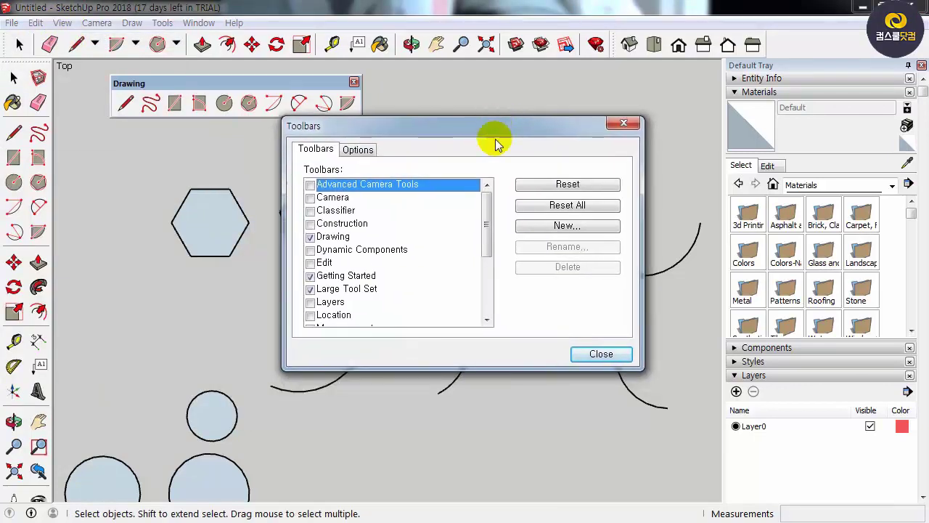
pyautogui.moveTo(491, 227); pyautogui.dragTo(486, 292)
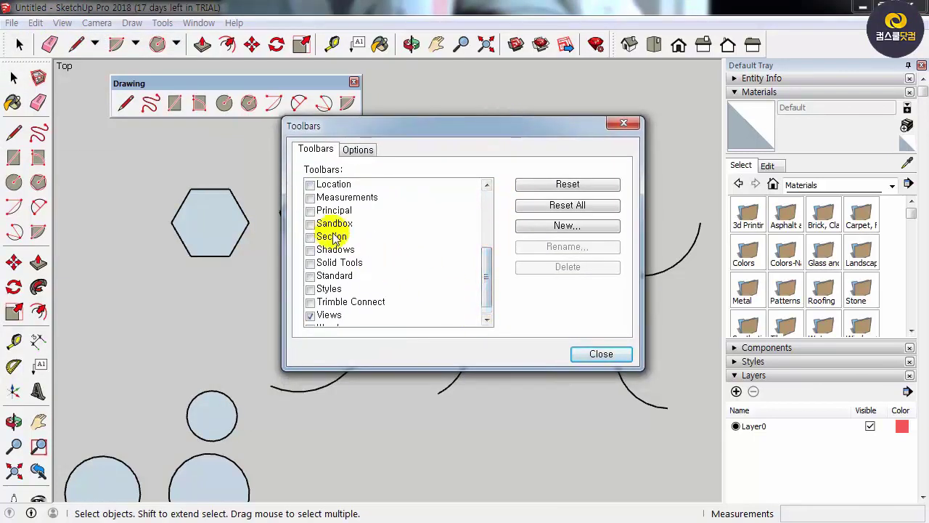
pyautogui.click(310, 210)
pyautogui.click(601, 354)
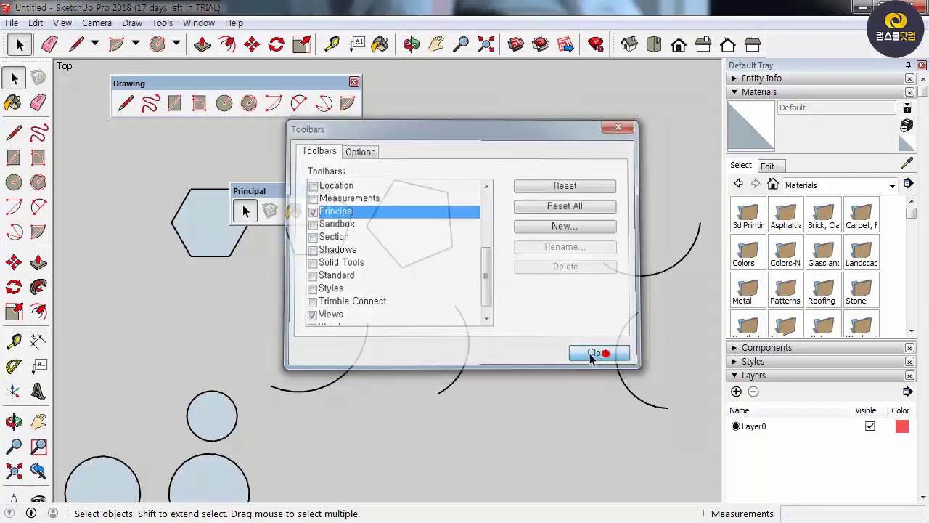
pyautogui.moveTo(285, 191); pyautogui.dragTo(187, 131)
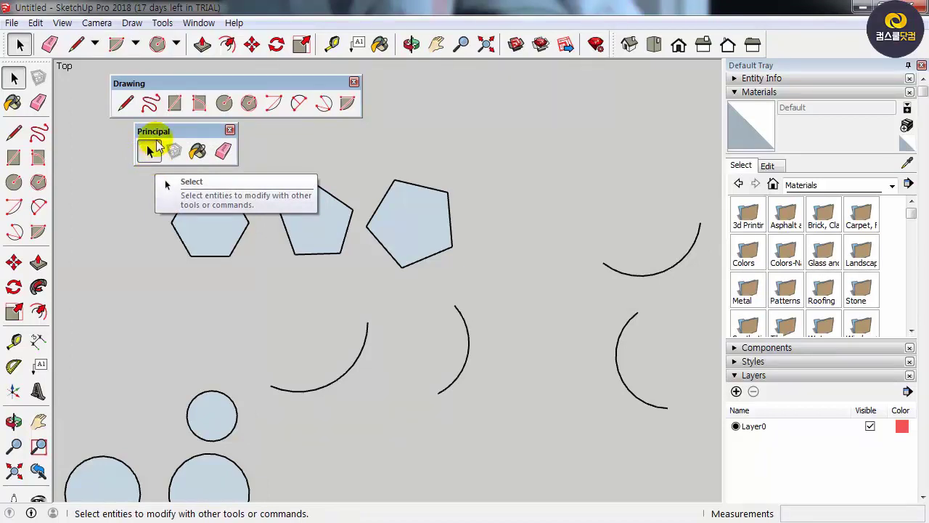
pyautogui.click(231, 130)
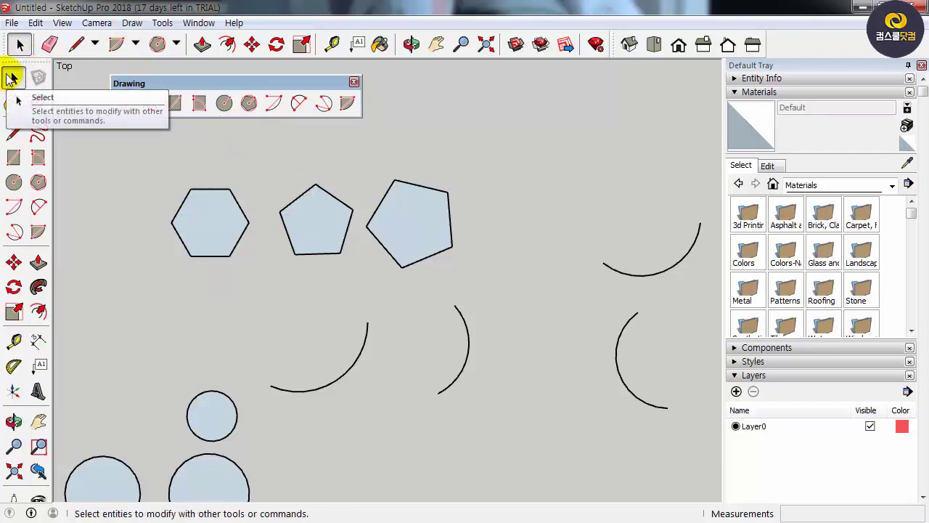
# - Select the faces of the hexagon and the two pentagons one at a time
pyautogui.click(13, 78)
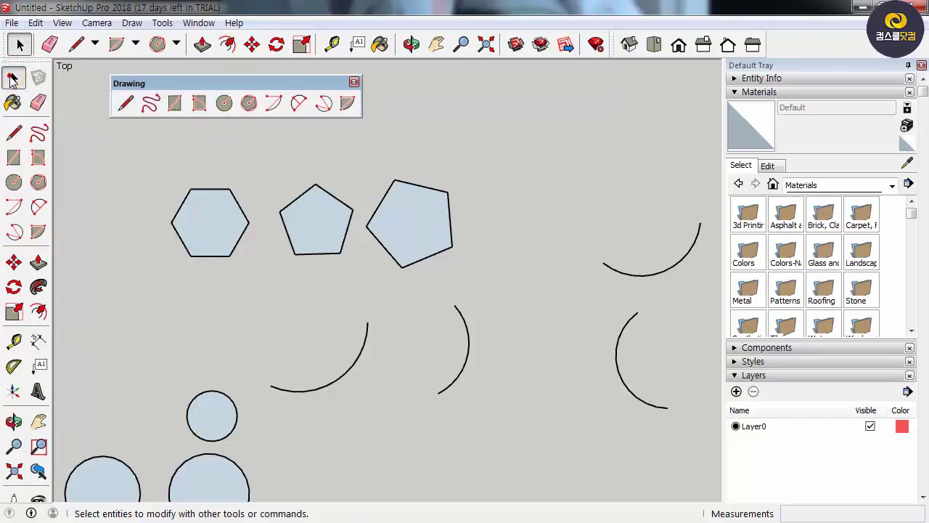
pyautogui.scroll(1, 205, 244)
pyautogui.click(215, 227)
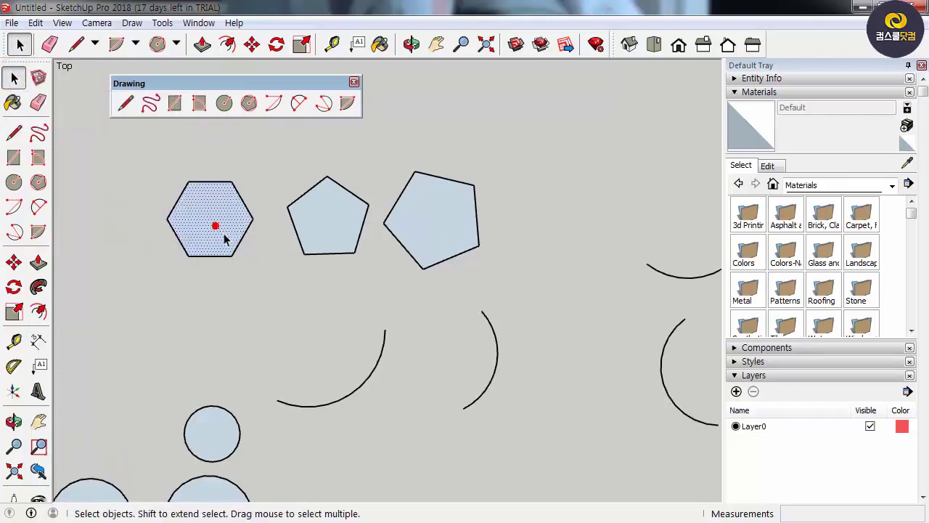
pyautogui.click(324, 225)
pyautogui.click(432, 225)
# - Delete the selected arc below the pentagons and remove the neighbouring arc to its right with the Eraser
pyautogui.click(383, 343)
pyautogui.click(425, 397)
pyautogui.click(384, 349)
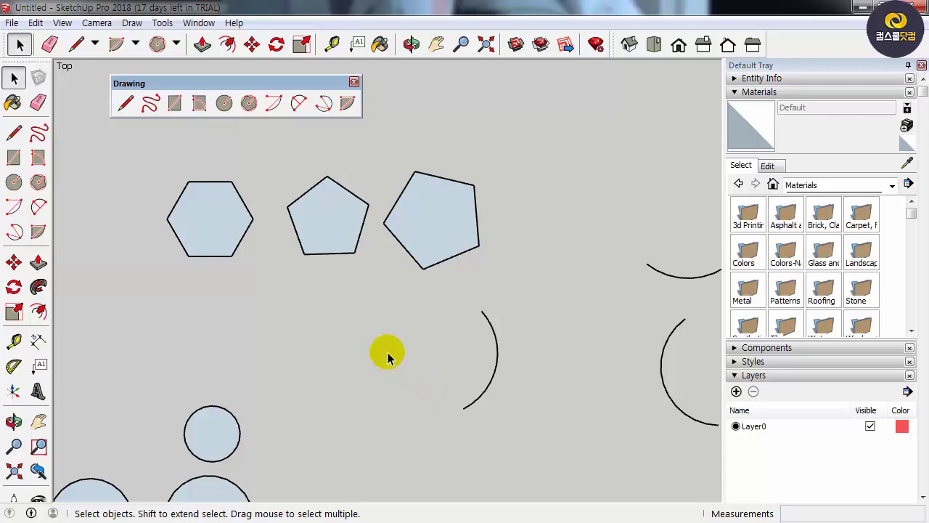
pyautogui.click(38, 102)
pyautogui.click(491, 324)
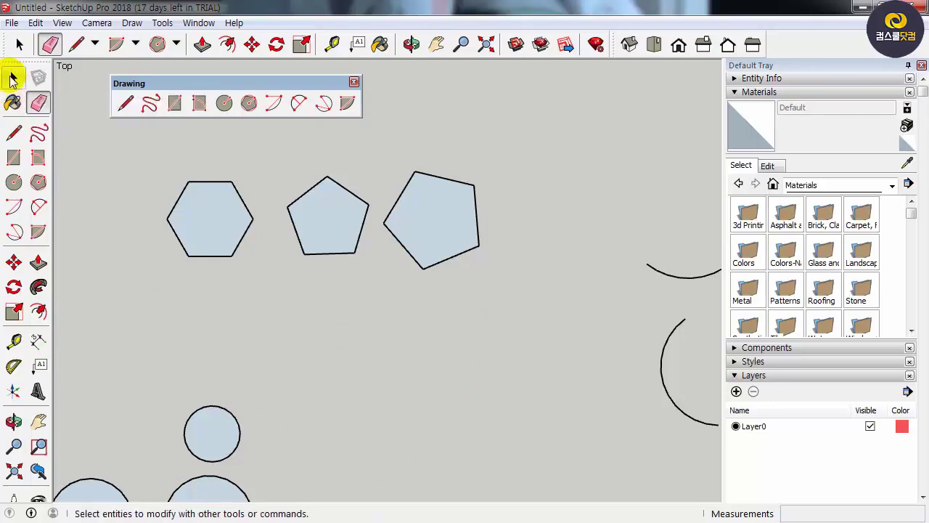
# - Select the hexagon's face alone, then select the face together with its bounding edges
pyautogui.click(14, 80)
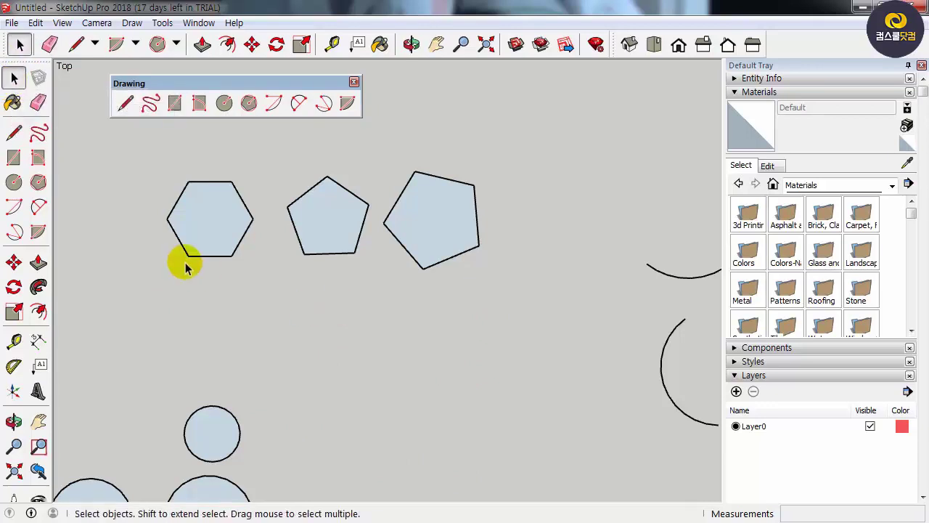
pyautogui.click(212, 229)
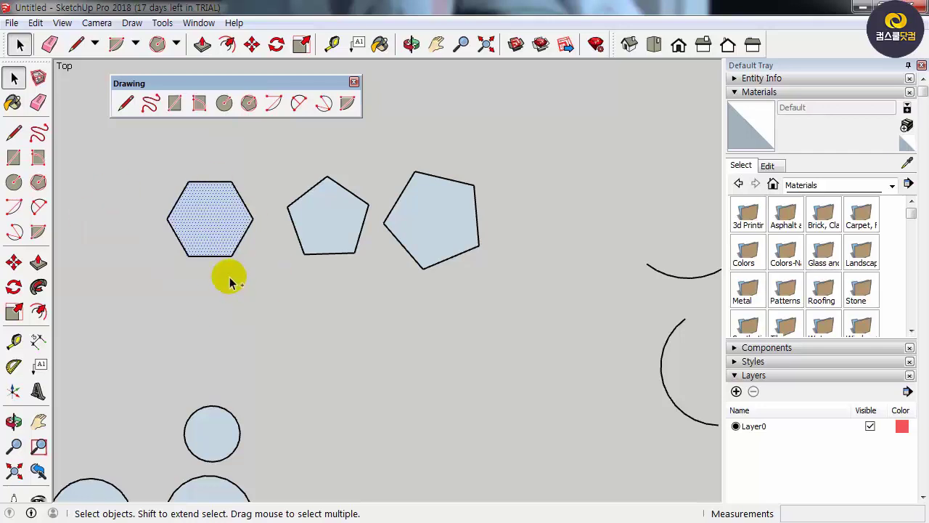
pyautogui.click(218, 210)
pyautogui.click(352, 340)
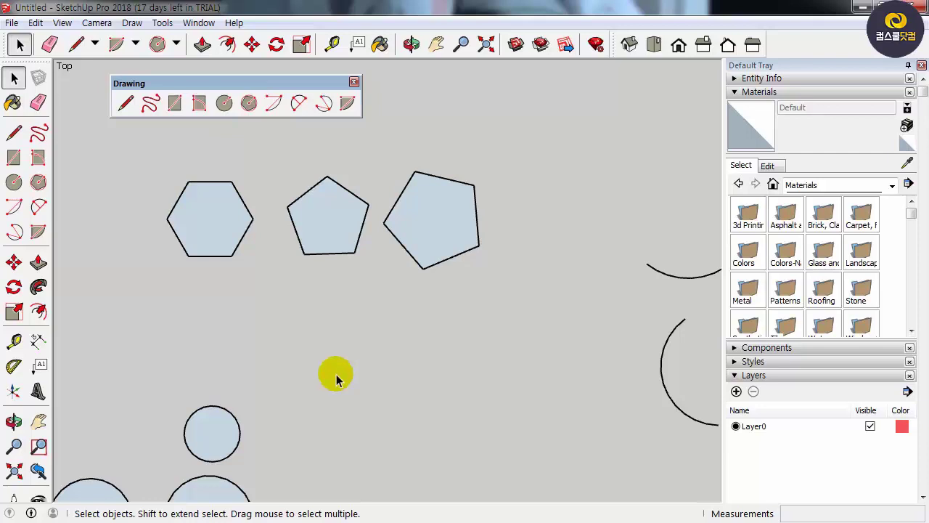
pyautogui.click(216, 215)
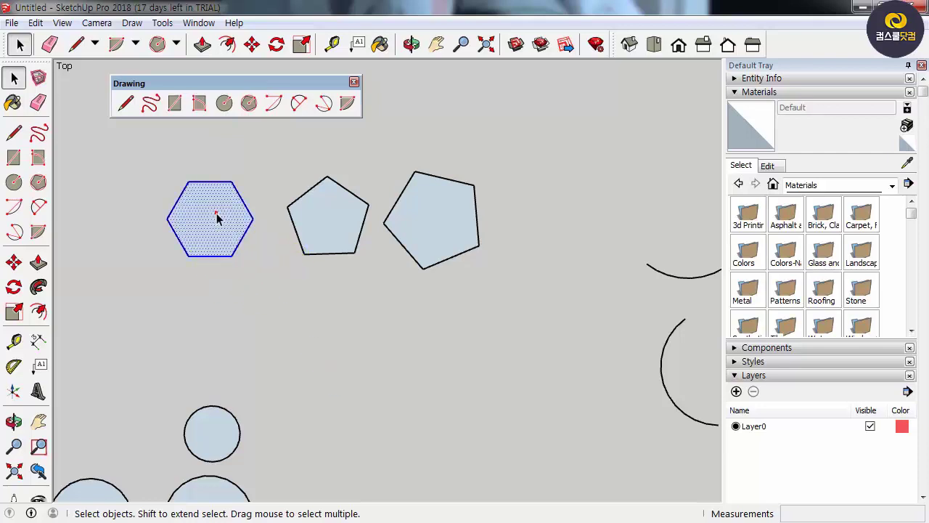
pyautogui.click(262, 286)
pyautogui.click(224, 228)
pyautogui.click(200, 289)
pyautogui.doubleClick(222, 199)
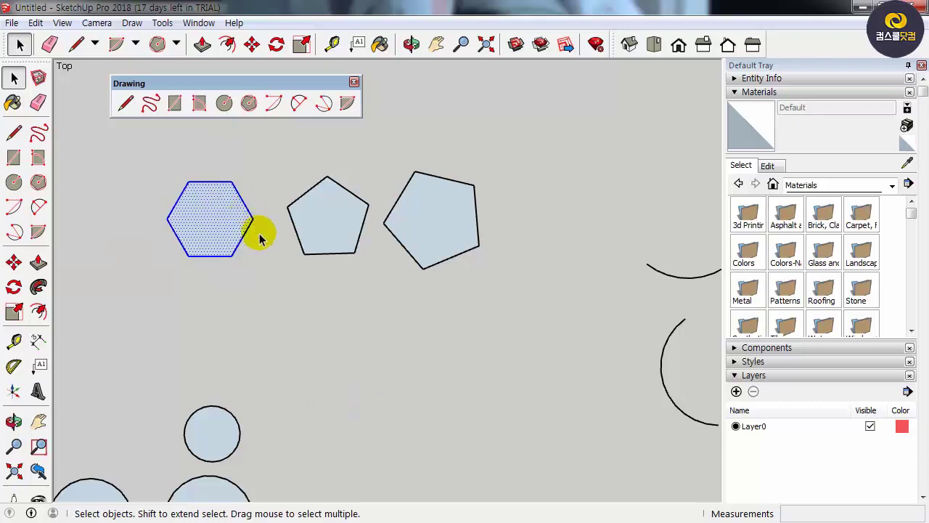
# - Extrude the hexagon upward into a tall prism with Push/Pull and clear the selection
pyautogui.moveTo(321, 425); pyautogui.dragTo(215, 185, button='middle')
pyautogui.click(38, 262)
pyautogui.moveTo(347, 230); pyautogui.dragTo(365, 157)
pyautogui.click(13, 78)
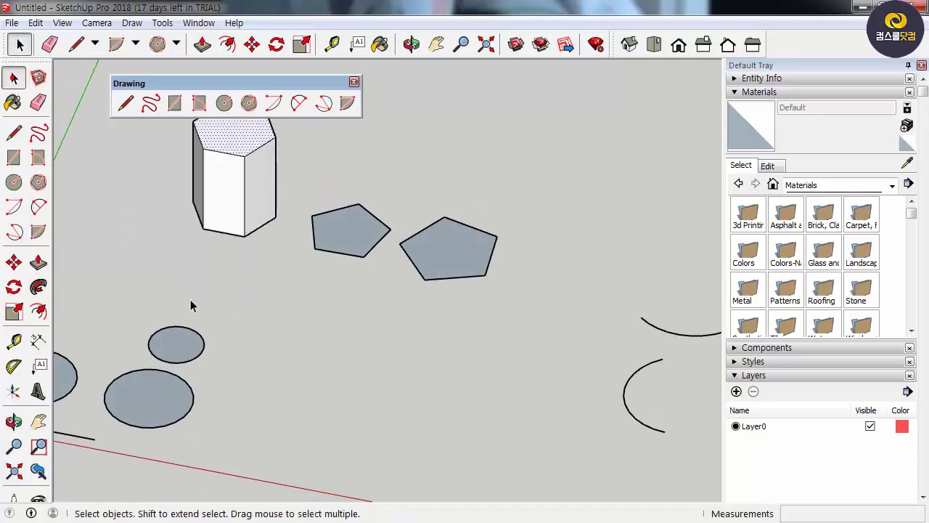
pyautogui.click(204, 310)
# - Select the hexagonal prism's top face together with its bounding edges
pyautogui.click(39, 421)
pyautogui.moveTo(195, 236); pyautogui.dragTo(224, 322)
pyautogui.click(13, 78)
pyautogui.click(249, 259)
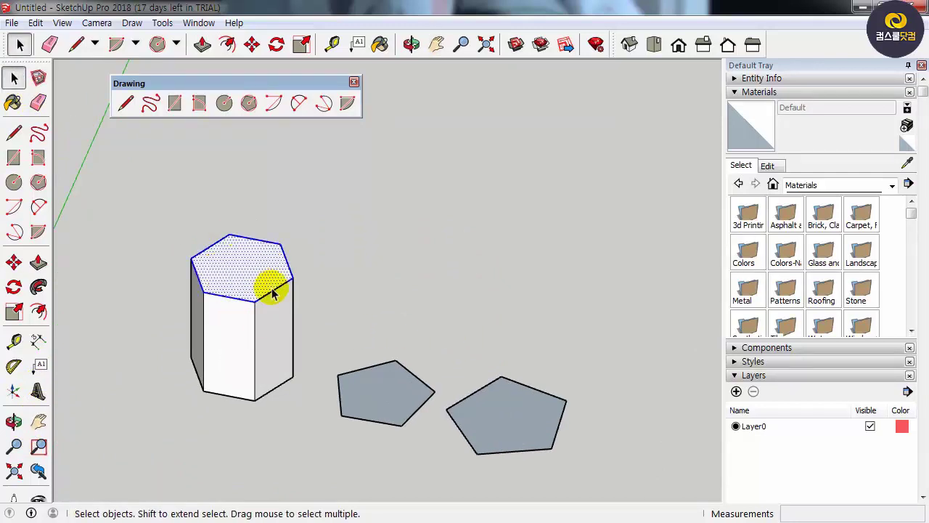
# - Clear the selection and select the entire hexagonal prism with all its connected faces and edges
pyautogui.click(351, 230)
pyautogui.tripleClick(248, 252)
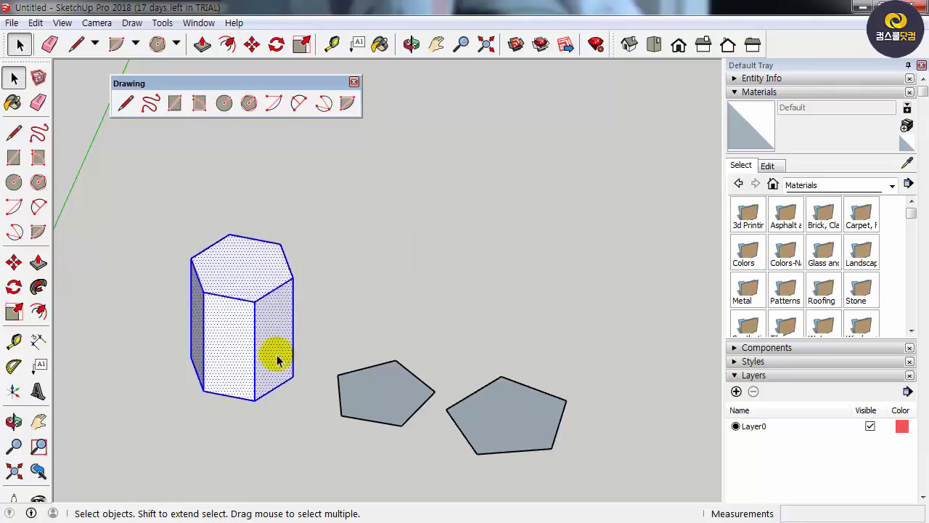
pyautogui.moveTo(249, 365); pyautogui.dragTo(235, 392, button='middle')
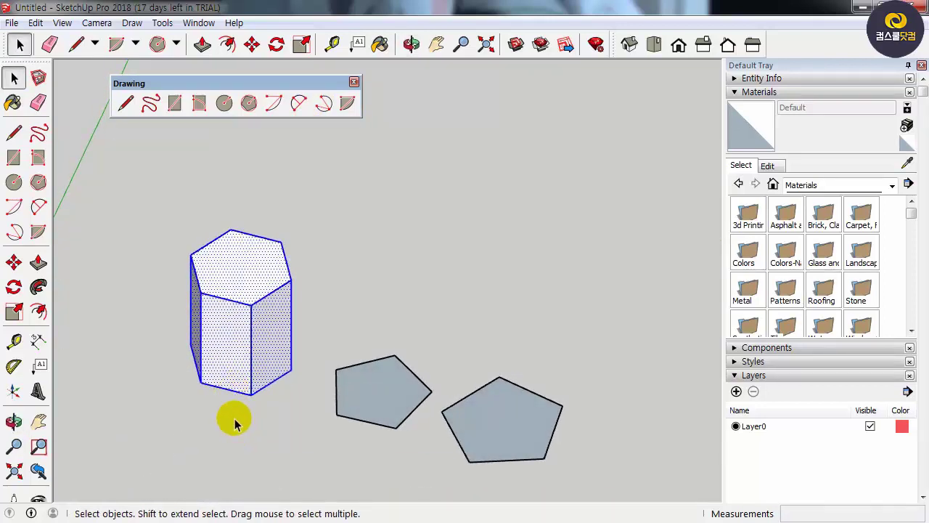
# - Switch to the Top view, clear the selection and window-select only the small pentagon by fully enclosing it
pyautogui.click(652, 44)
pyautogui.click(425, 239)
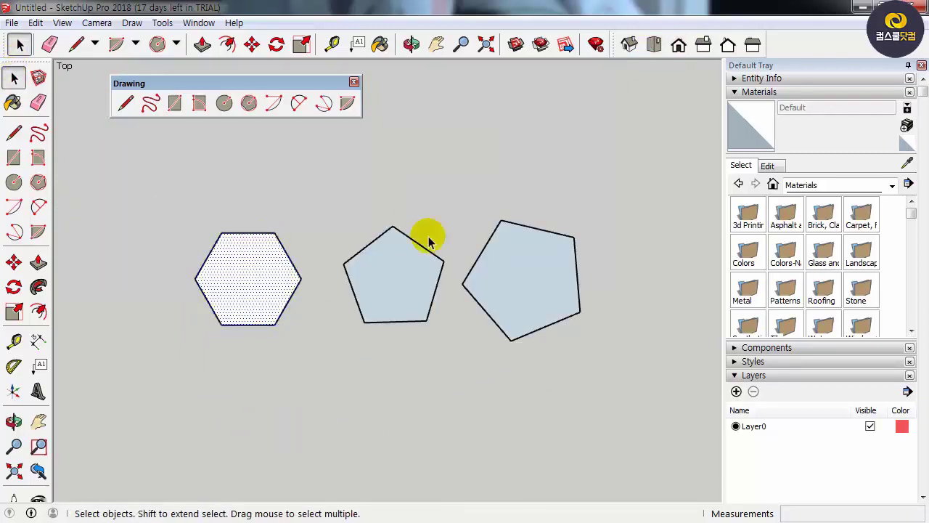
pyautogui.click(433, 184)
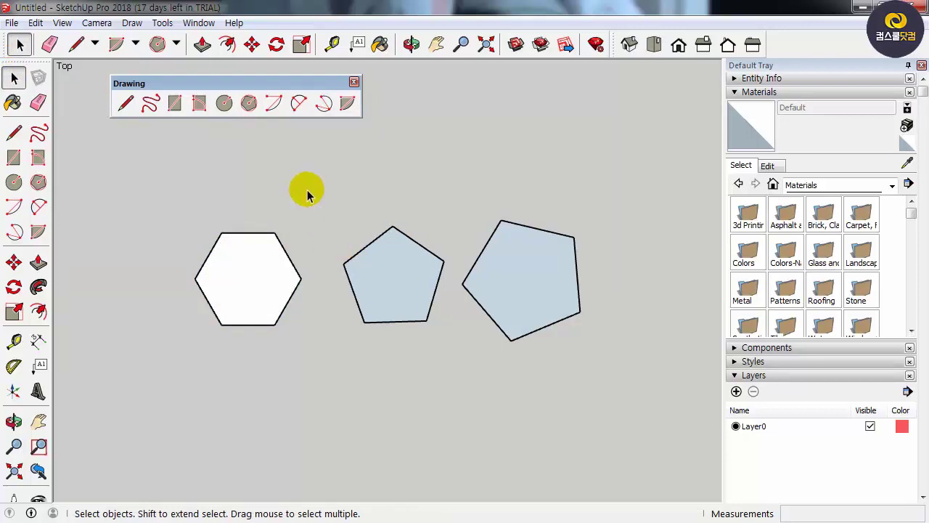
pyautogui.moveTo(307, 188); pyautogui.dragTo(490, 378)
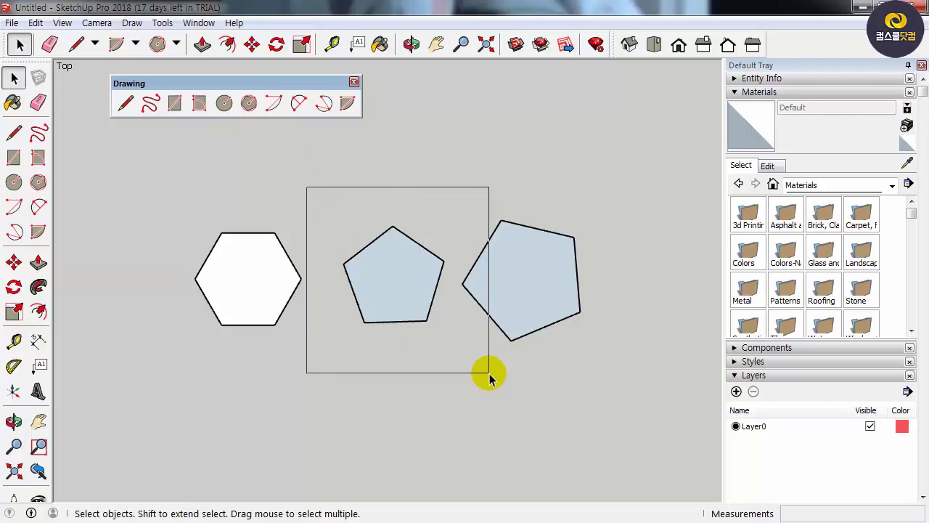
pyautogui.moveTo(490, 378)
pyautogui.mouseDown()
pyautogui.moveTo(395, 348)
pyautogui.moveTo(427, 249)
pyautogui.moveTo(387, 254)
pyautogui.moveTo(427, 341)
pyautogui.moveTo(481, 382)
pyautogui.mouseUp()
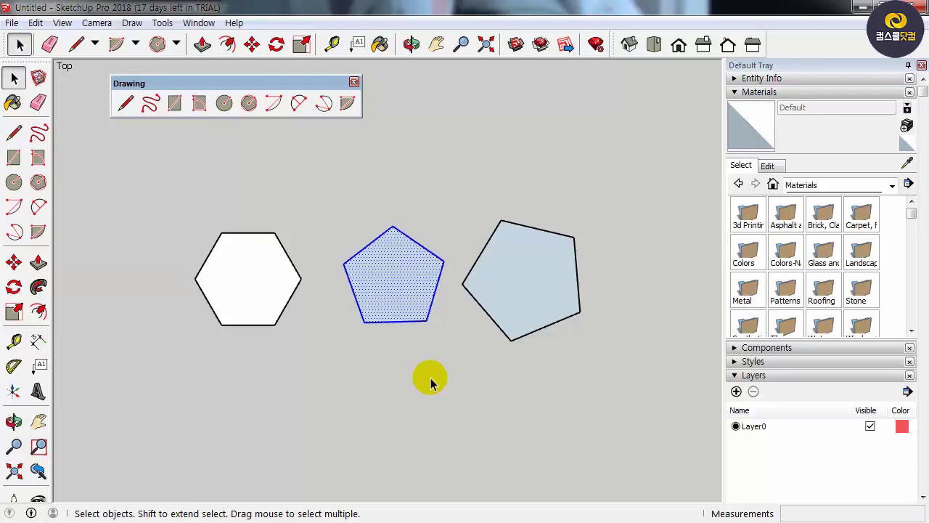
# - Clear the selection and select both pentagons with a crossing selection that encloses the small one and only touches the large one
pyautogui.click(476, 355)
pyautogui.moveTo(483, 391); pyautogui.dragTo(320, 166)
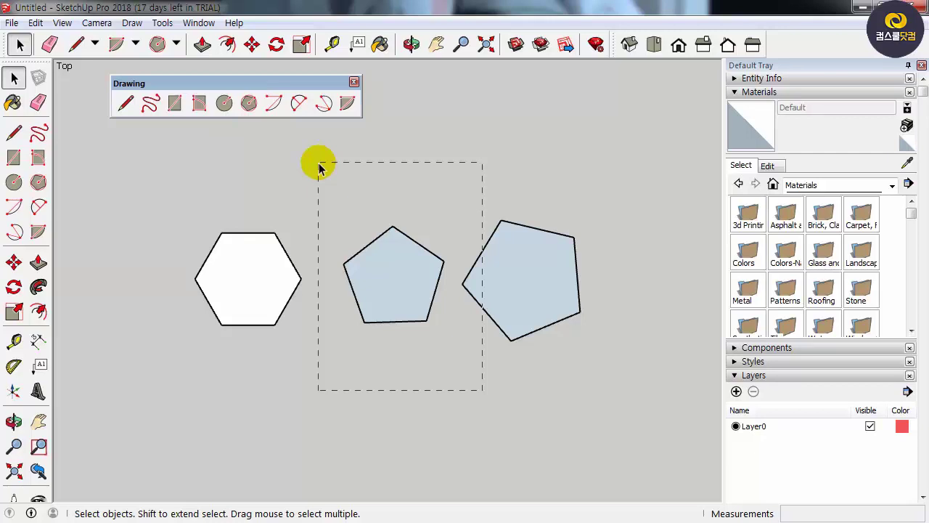
pyautogui.moveTo(319, 167); pyautogui.dragTo(323, 195)
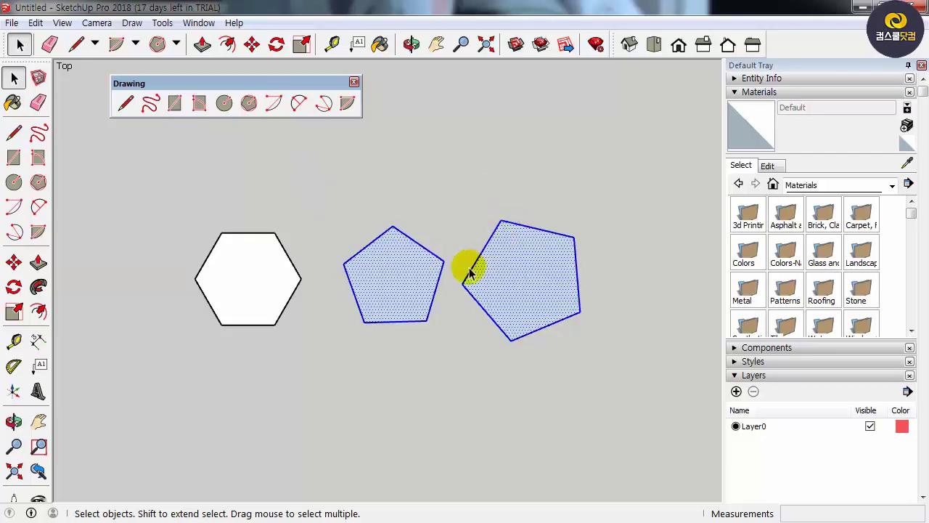
pyautogui.moveTo(491, 398); pyautogui.dragTo(324, 204)
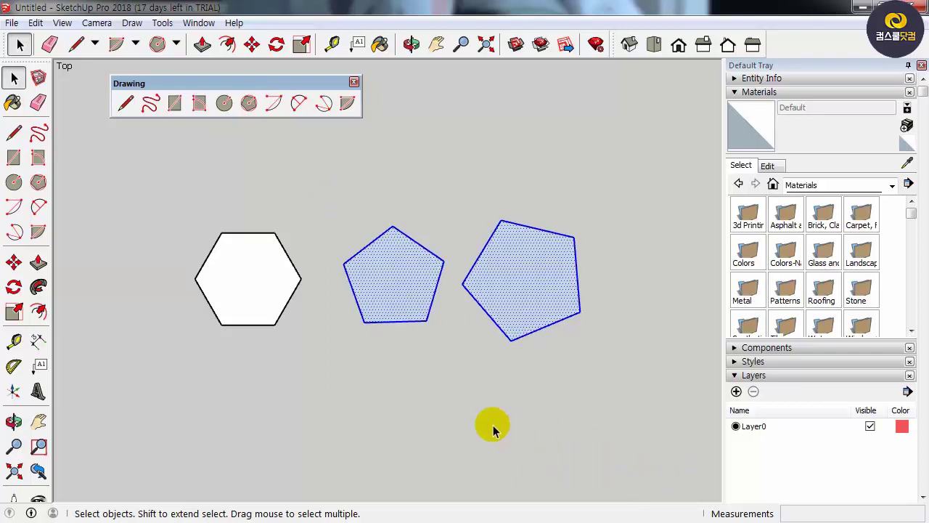
# - Starting from an empty selection, select both pentagon faces and add the outlines of both pentagons to the selection
pyautogui.click(424, 398)
pyautogui.click(424, 268)
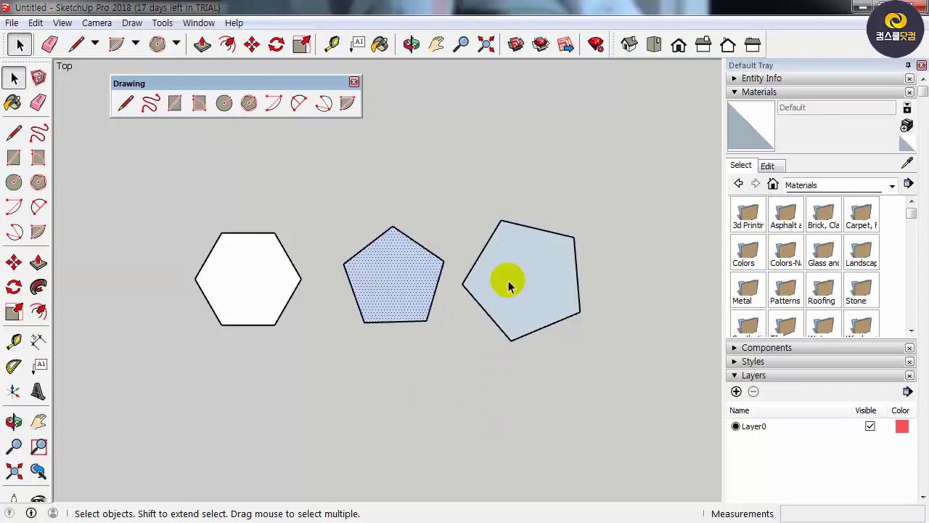
pyautogui.keyDown('shift'); pyautogui.click(512, 286); pyautogui.keyUp('shift')
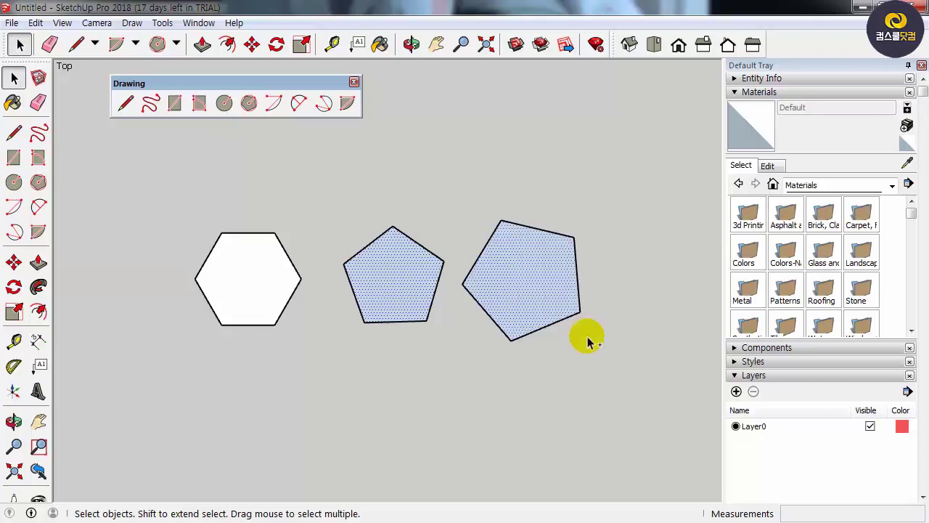
pyautogui.keyDown('shift'); pyautogui.click(425, 248); pyautogui.keyUp('shift')
pyautogui.keyDown('shift'); pyautogui.click(482, 250); pyautogui.keyUp('shift')
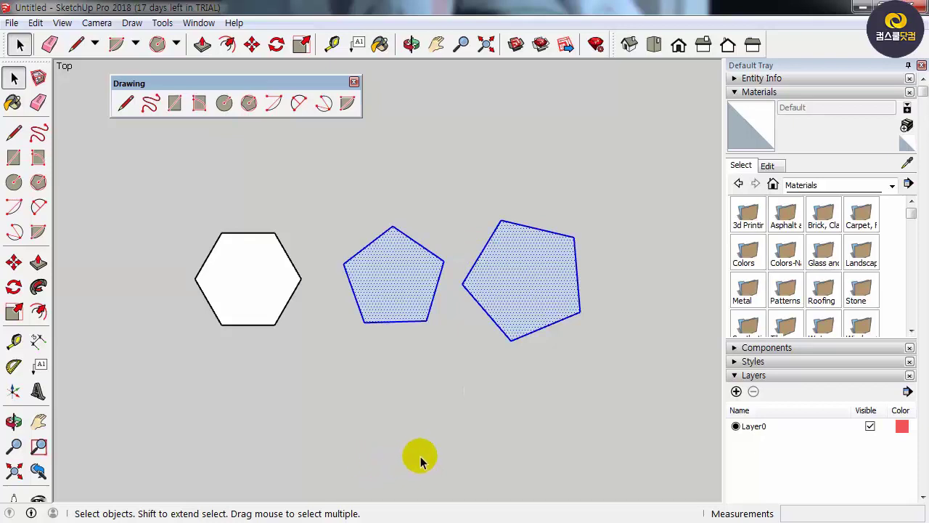
# - Remove the small pentagon's outline and both pentagon faces from the selection, keeping only the large pentagon's outline
pyautogui.keyDown('shift'); pyautogui.click(434, 253); pyautogui.keyUp('shift')
pyautogui.keyDown('shift'); pyautogui.click(526, 276); pyautogui.keyUp('shift')
pyautogui.keyDown('shift'); pyautogui.click(394, 266); pyautogui.keyUp('shift')
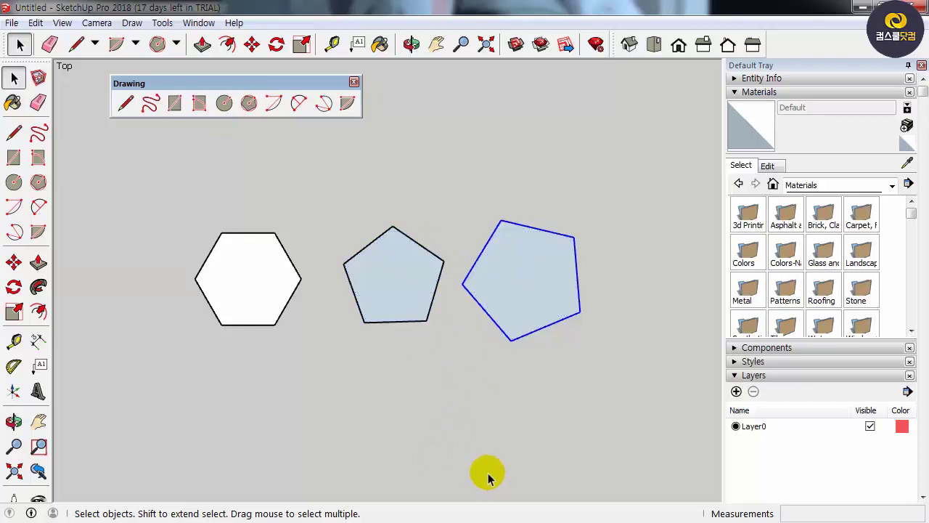
# - Window-select the hexagonal prism and both pentagons together and delete them
pyautogui.click(421, 415)
pyautogui.moveTo(137, 188); pyautogui.dragTo(657, 383)
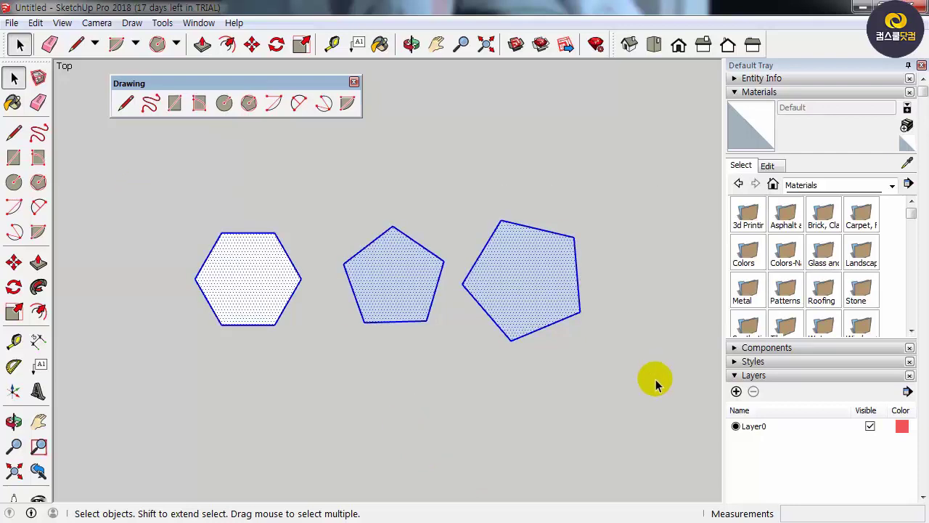
pyautogui.press('Delete')
# - Remove the outlines of the small and large circles with the Eraser and return to the Select tool
pyautogui.click(38, 421)
pyautogui.moveTo(349, 410); pyautogui.dragTo(221, 219)
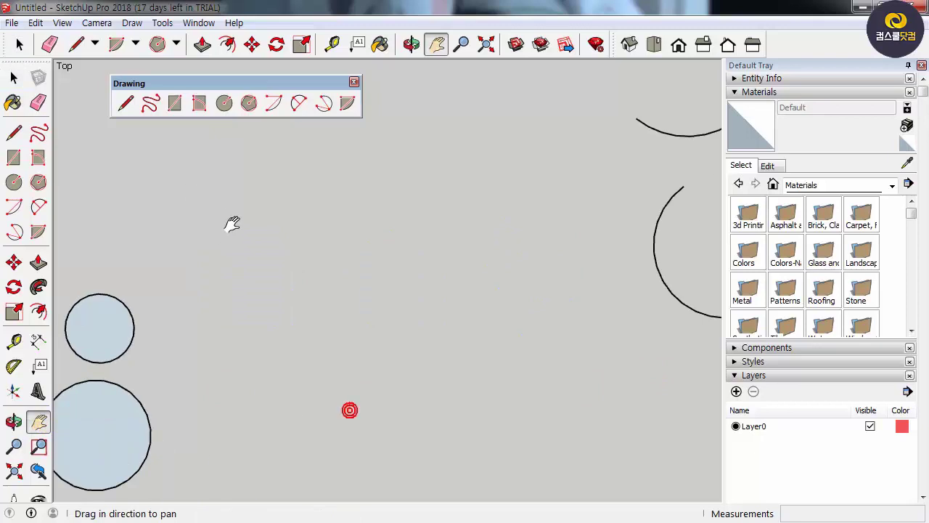
pyautogui.scroll(-1, 221, 219)
pyautogui.click(39, 102)
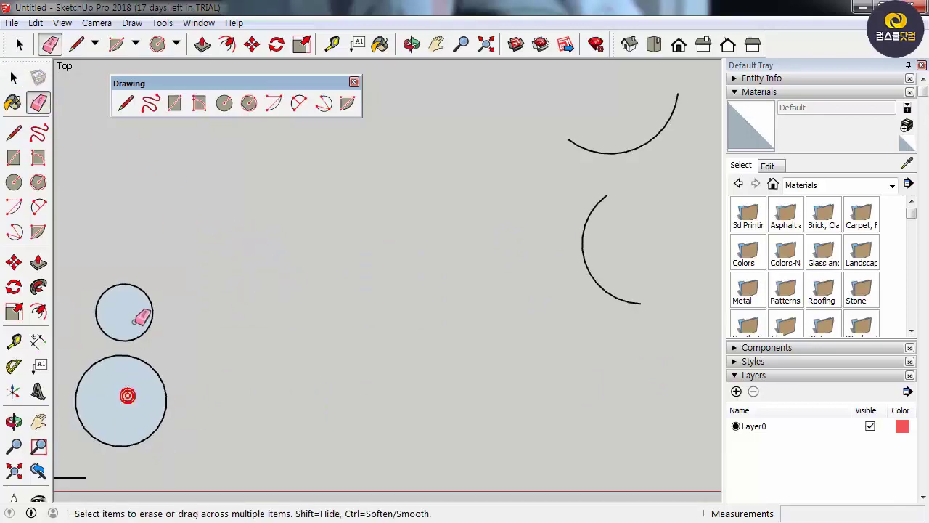
pyautogui.click(145, 295)
pyautogui.click(158, 370)
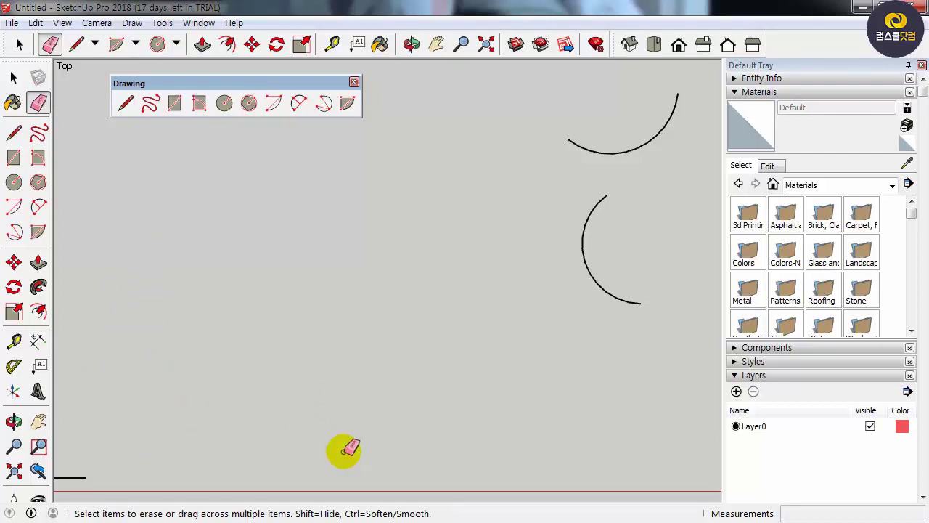
pyautogui.click(354, 81)
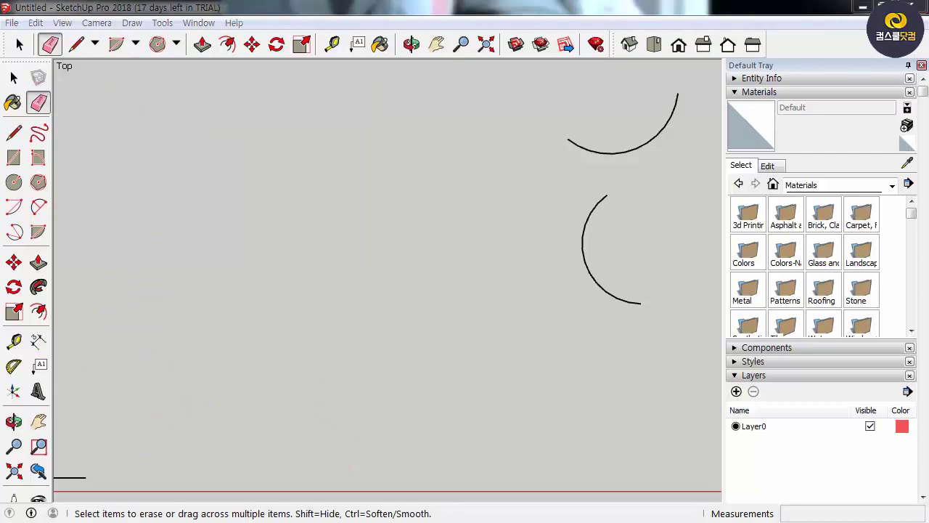
pyautogui.click(11, 78)
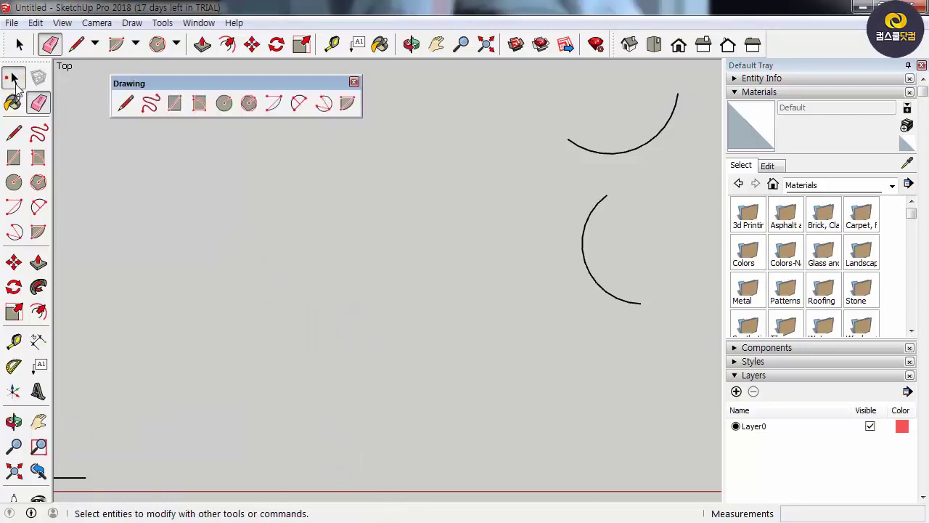